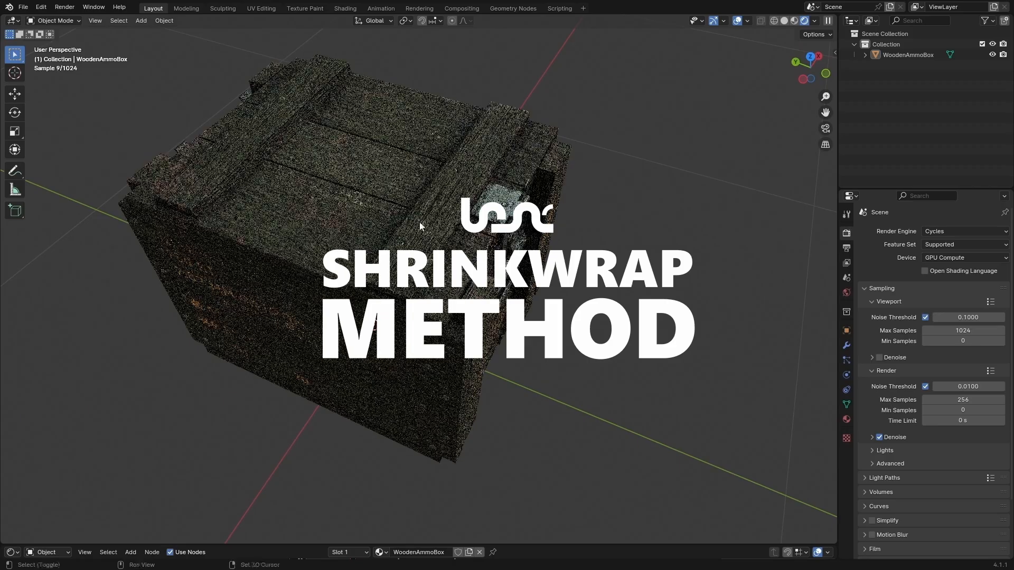
# Add a plane mesh, raise it along Z above the wooden ammo box and scale it down to about 0.2
pyautogui.moveTo(489, 284); pyautogui.dragTo(466, 302, button='middle')
pyautogui.hotkey('shift', 'a')
pyautogui.moveTo(432, 313)
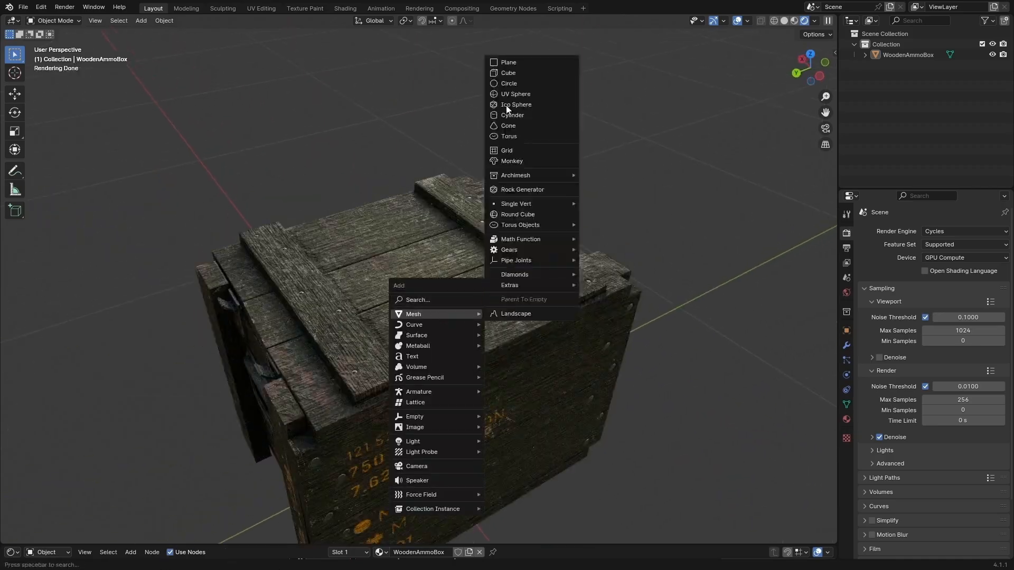
pyautogui.click(508, 62)
pyautogui.scroll(-4, 511, 82)
pyautogui.press('g')
pyautogui.press('z')
pyautogui.click(512, 183)
pyautogui.press('s')
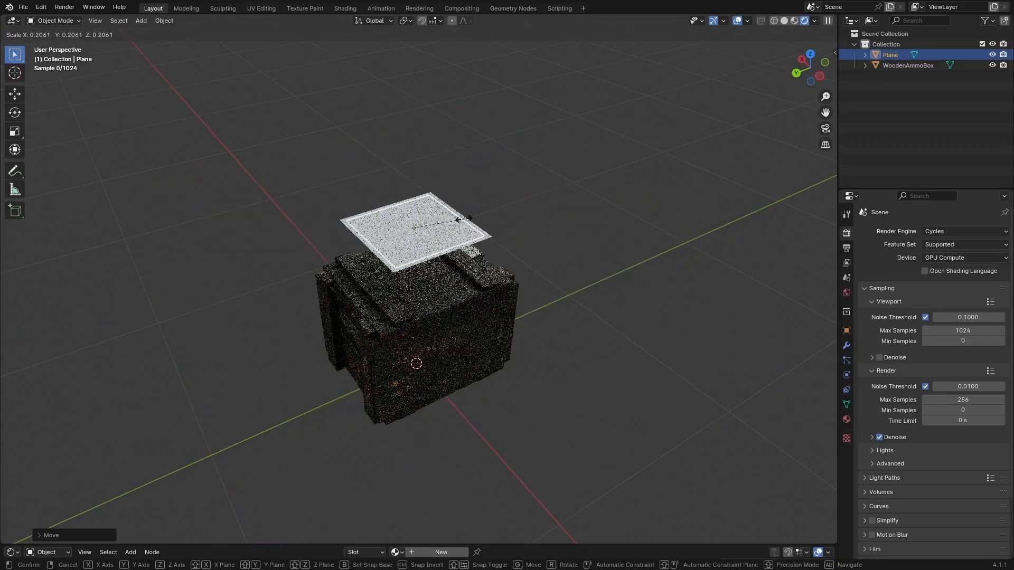
pyautogui.click(452, 224)
# Lower the plane along Z to just above the lid and shrink it slightly so it fits between the two battens
pyautogui.press('g')
pyautogui.press('z')
pyautogui.click(465, 272)
pyautogui.scroll(4, 546, 313)
pyautogui.moveTo(490, 316); pyautogui.dragTo(470, 338, button='middle')
pyautogui.press('s')
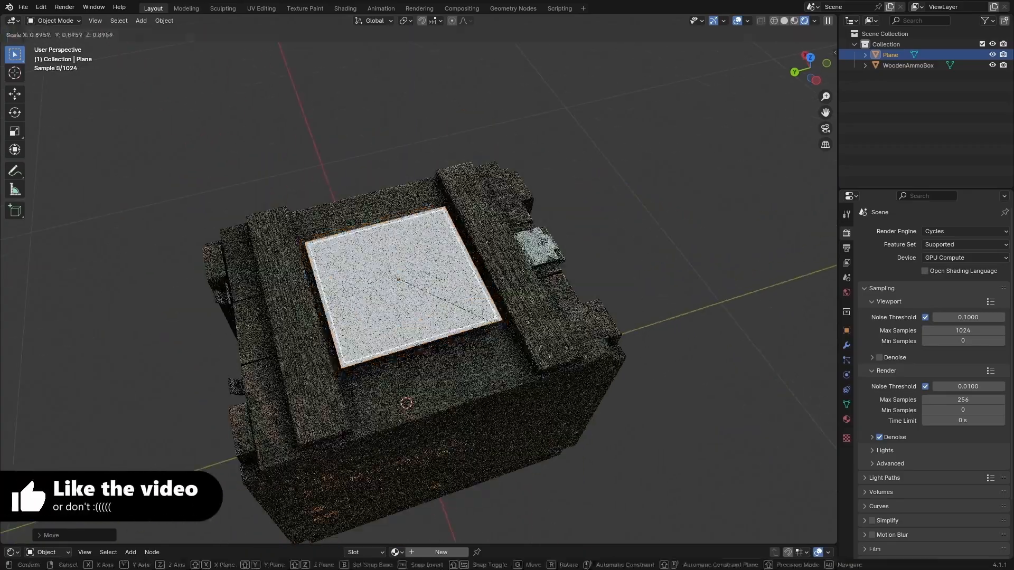
pyautogui.click(459, 330)
pyautogui.moveTo(420, 313); pyautogui.dragTo(433, 310, button='middle')
pyautogui.scroll(3, 479, 342)
pyautogui.moveTo(479, 342); pyautogui.dragTo(397, 413, button='middle')
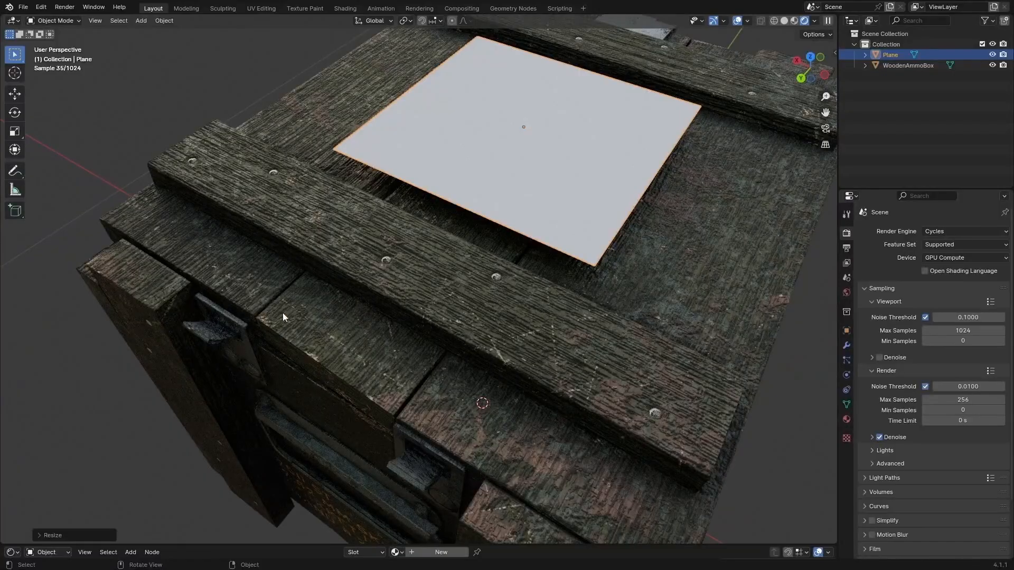
pyautogui.moveTo(515, 238); pyautogui.dragTo(446, 290, button='middle')
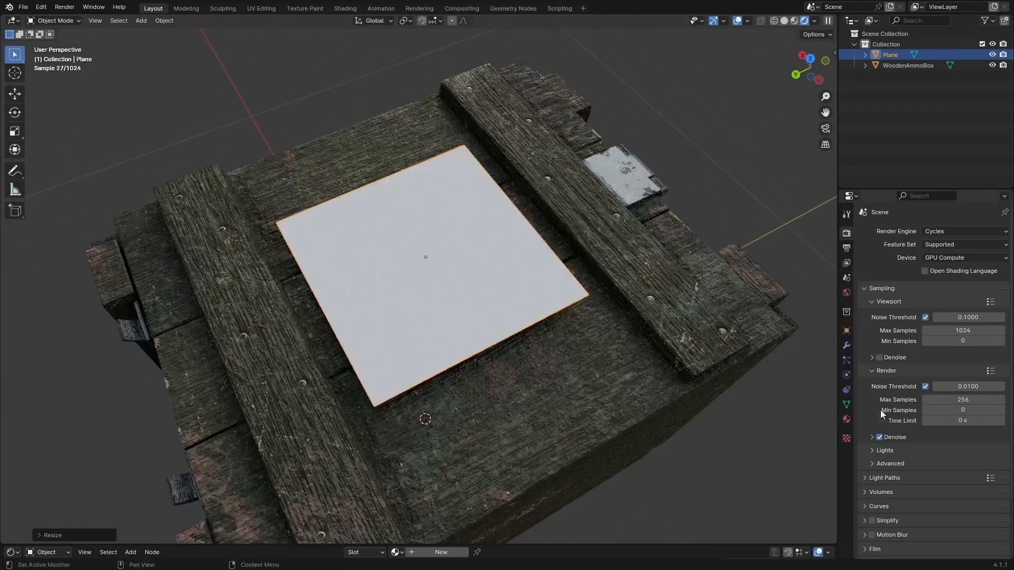
# Subdivide the plane's mesh repeatedly into a dense grid and return to Object Mode
pyautogui.press('Tab')
pyautogui.rightClick(383, 299)
pyautogui.click(383, 300)
pyautogui.rightClick(382, 309)
pyautogui.click(382, 310)
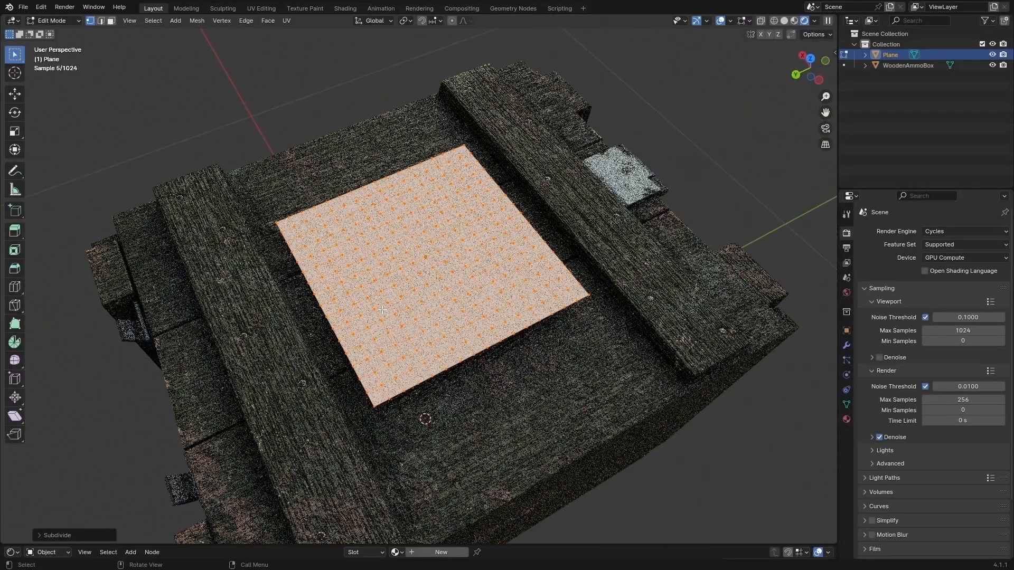
pyautogui.press('Tab')
# Add a Shrinkwrap modifier to the plane with WoodenAmmoBox as its target
pyautogui.click(846, 345)
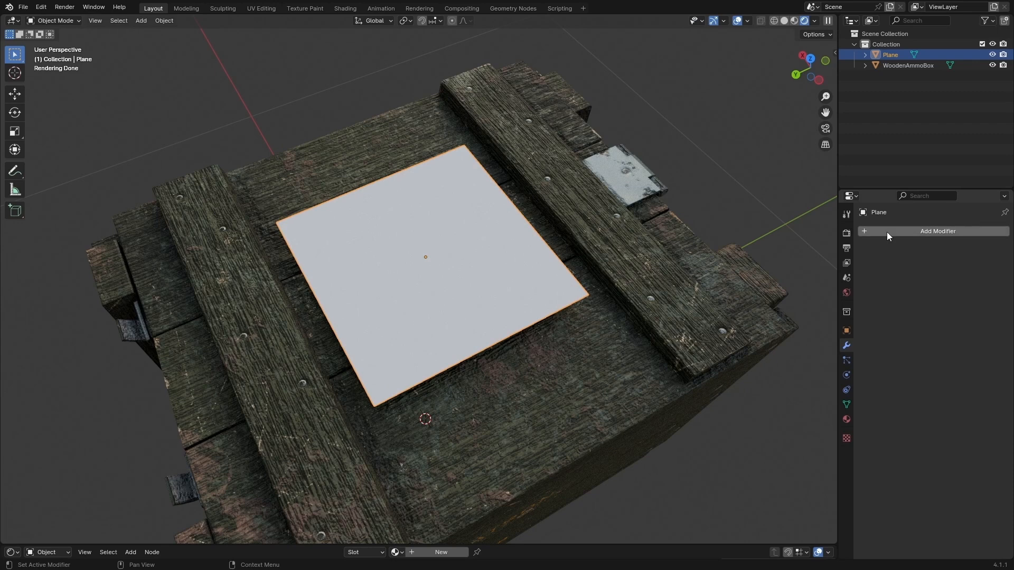
pyautogui.click(887, 233)
pyautogui.press('space')
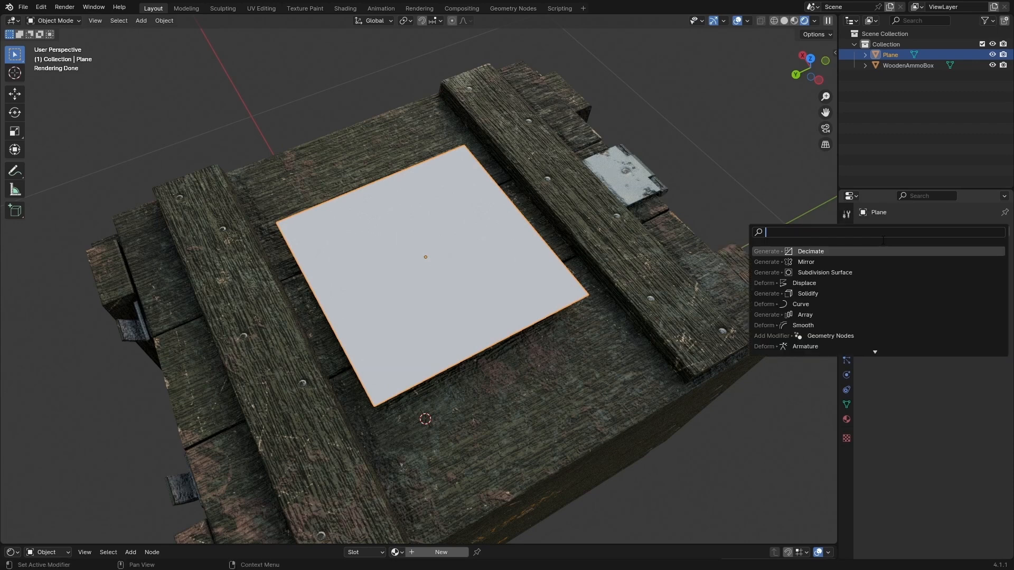
pyautogui.write('shri')
pyautogui.press('Return')
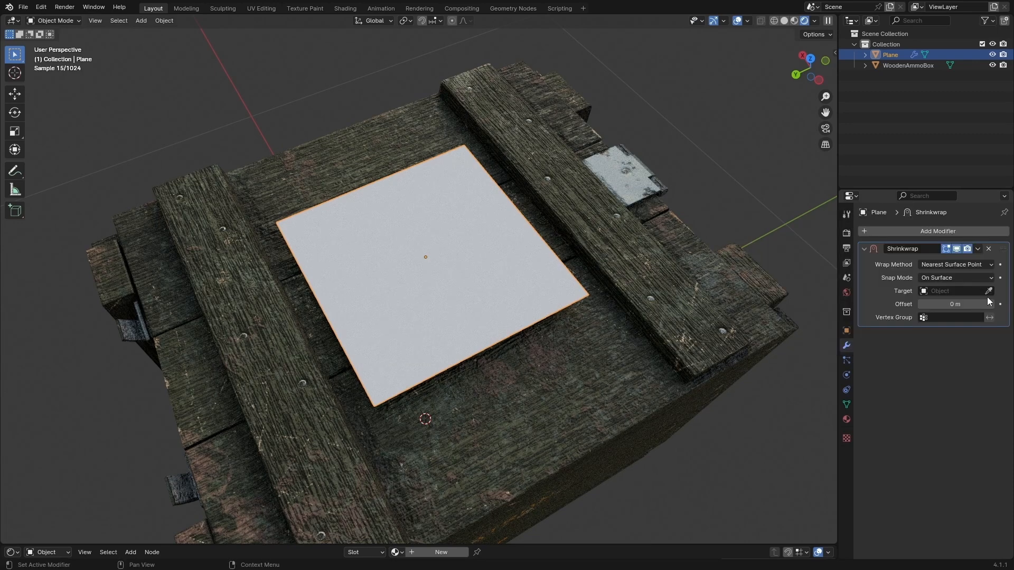
pyautogui.click(990, 291)
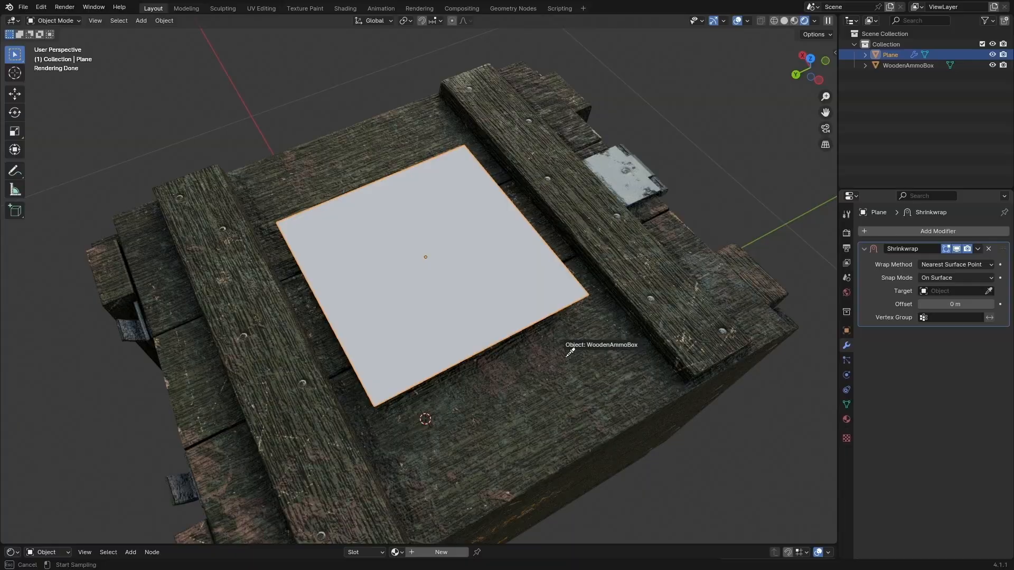
pyautogui.click(570, 352)
pyautogui.moveTo(562, 369); pyautogui.dragTo(354, 340, button='middle')
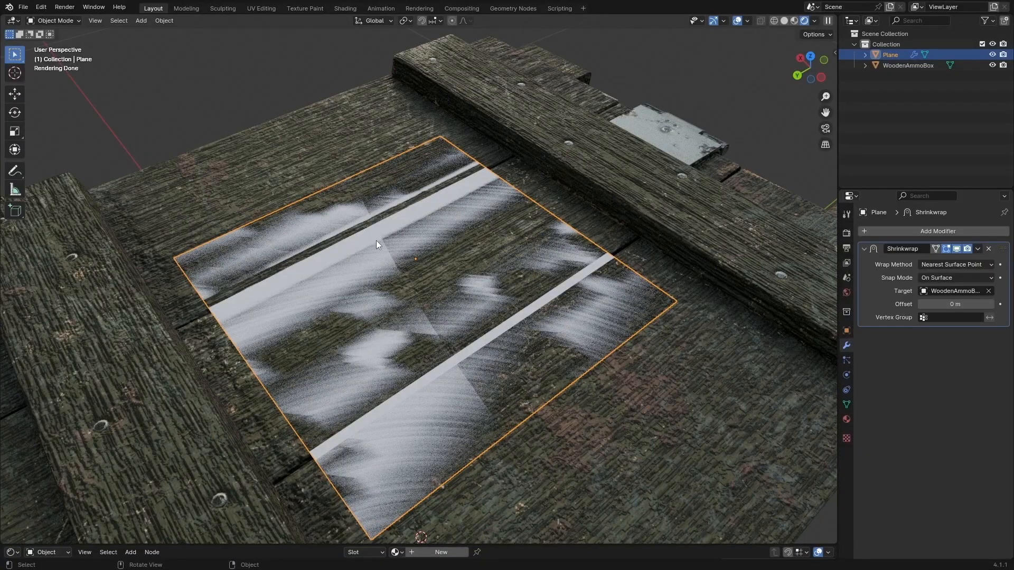
# Set the Shrinkwrap offset to 0.0001 m so the plane sits barely above the lid
pyautogui.moveTo(575, 319); pyautogui.dragTo(298, 224, button='middle')
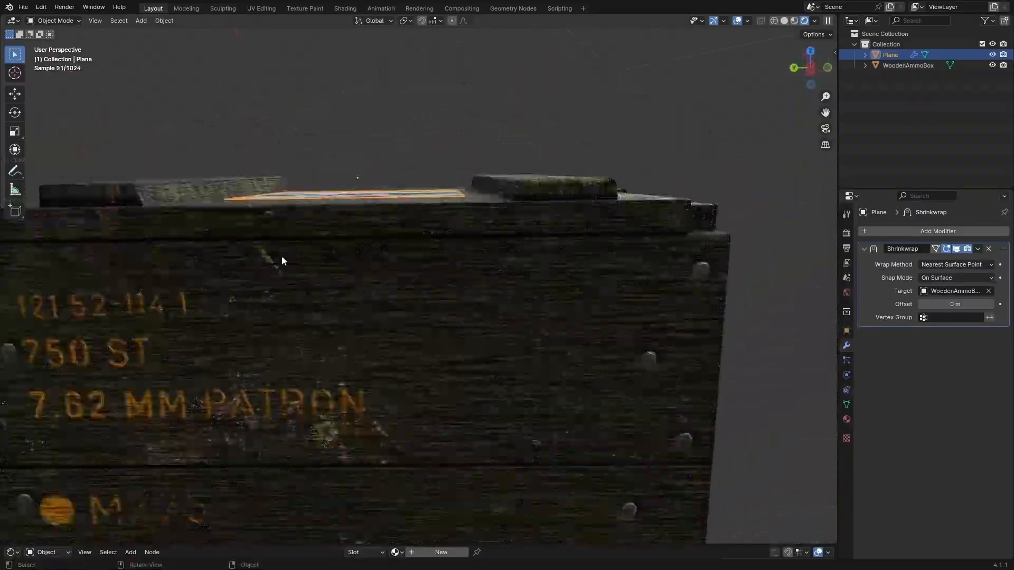
pyautogui.moveTo(369, 437); pyautogui.dragTo(414, 492, button='middle')
pyautogui.scroll(3, 414, 493)
pyautogui.click(945, 305)
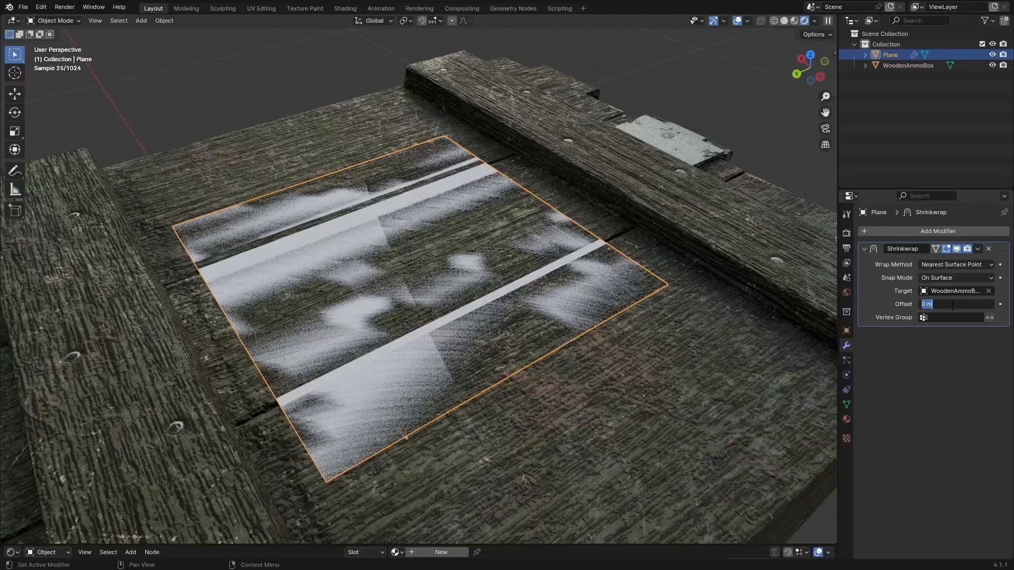
pyautogui.press('Return')
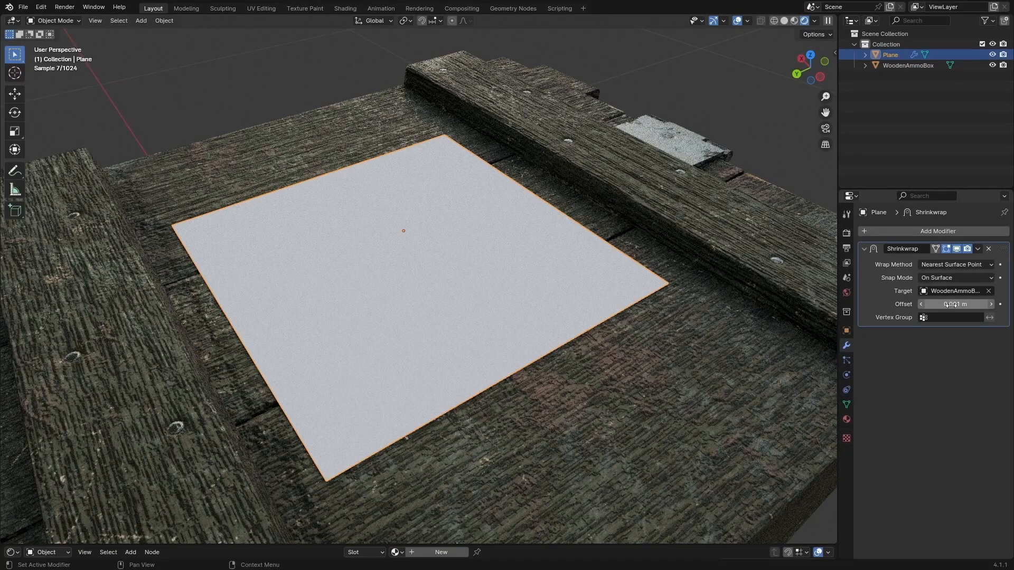
pyautogui.click(970, 305)
pyautogui.write('.00')
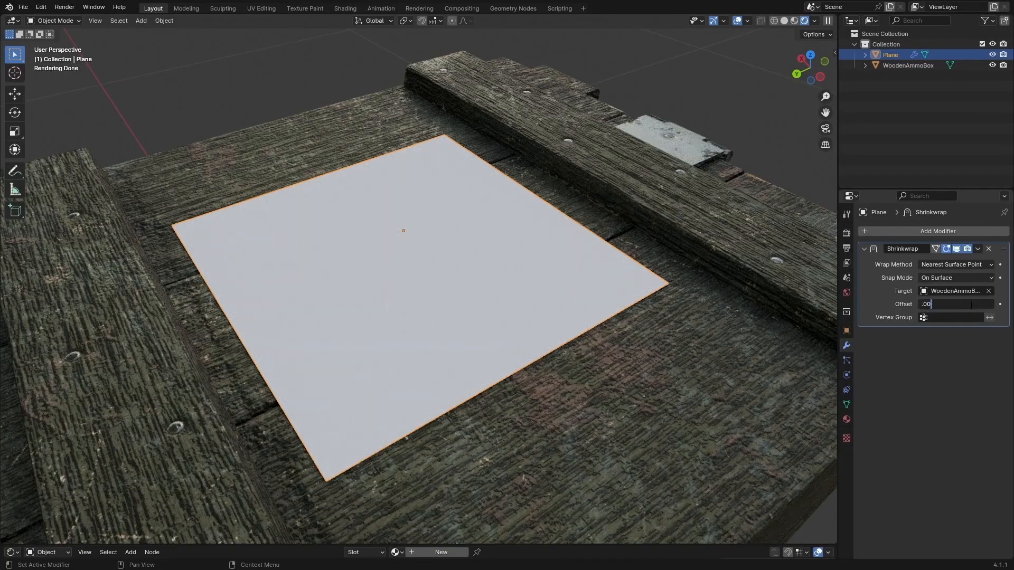
pyautogui.write('01')
pyautogui.press('Return')
pyautogui.moveTo(528, 359); pyautogui.dragTo(167, 344, button='middle')
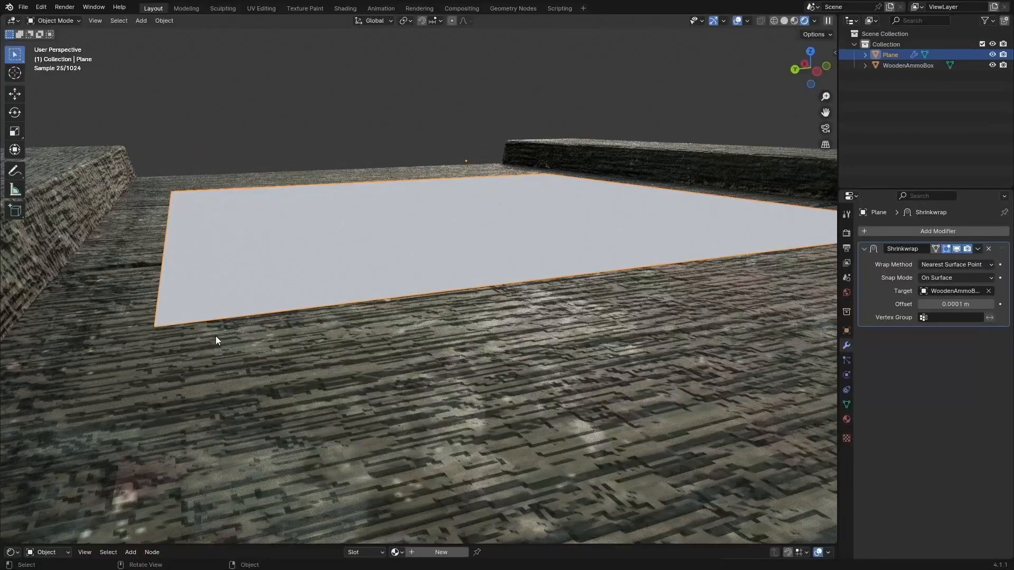
pyautogui.moveTo(277, 334); pyautogui.dragTo(450, 402, button='middle')
# Rotate the plane slightly on the lid so one corner wraps over a batten
pyautogui.press('g')
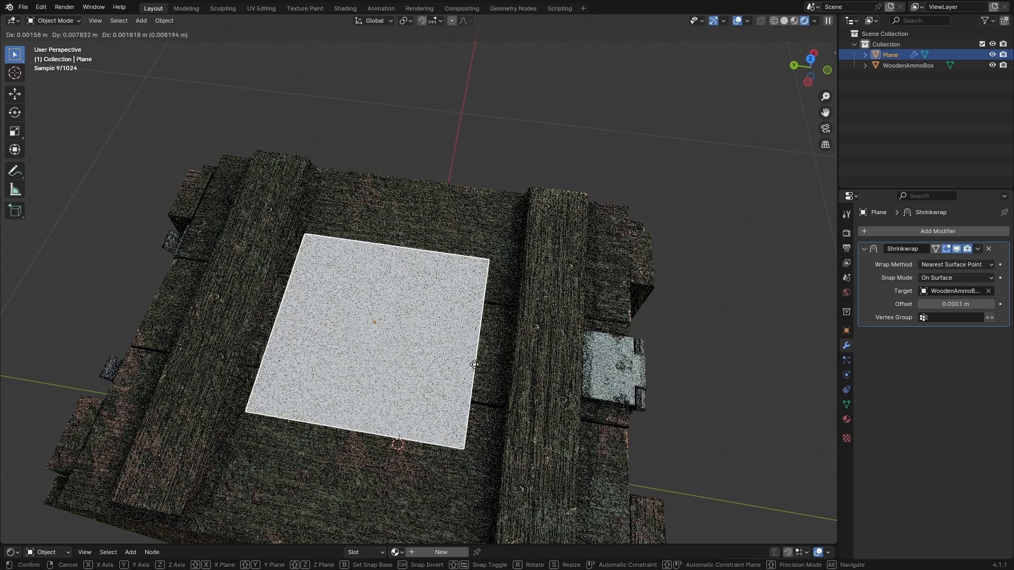
pyautogui.press('r')
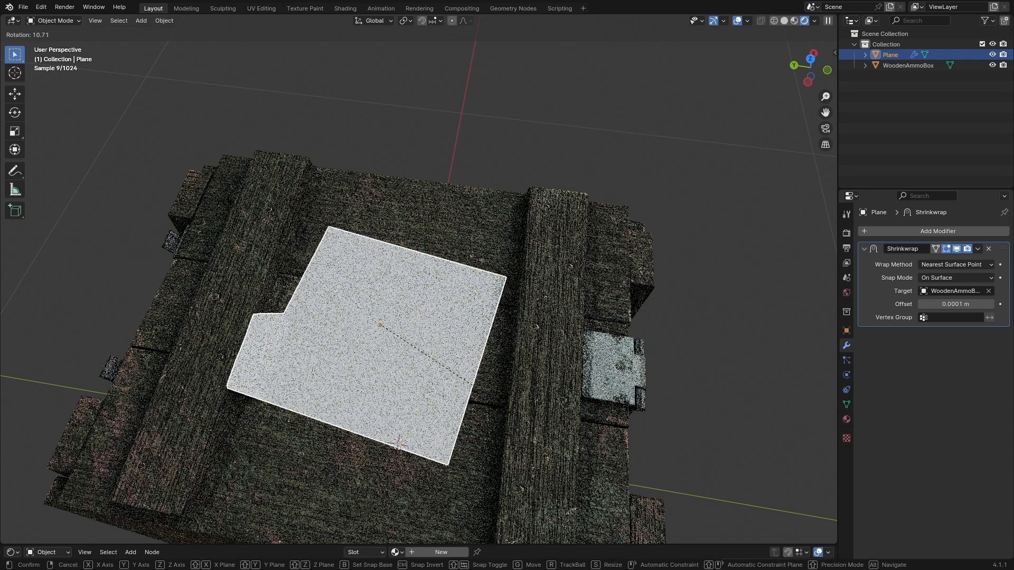
pyautogui.click(476, 398)
pyautogui.moveTo(476, 398); pyautogui.dragTo(236, 411, button='middle')
pyautogui.moveTo(232, 315); pyautogui.dragTo(249, 362, button='middle')
# Move the plane a short distance across the lid and try rescaling it between the battens
pyautogui.press('g')
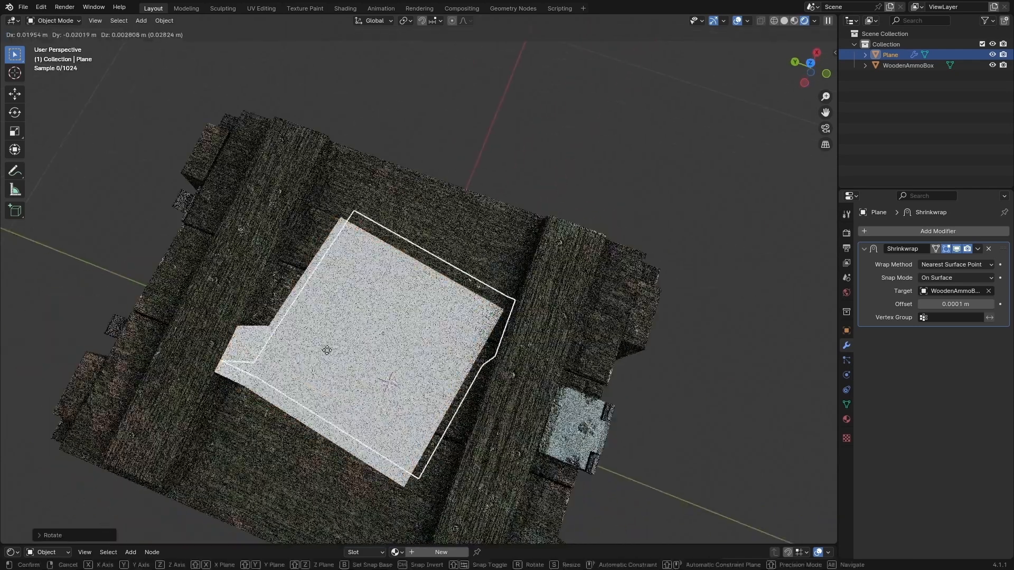
pyautogui.click(327, 349)
pyautogui.press('s')
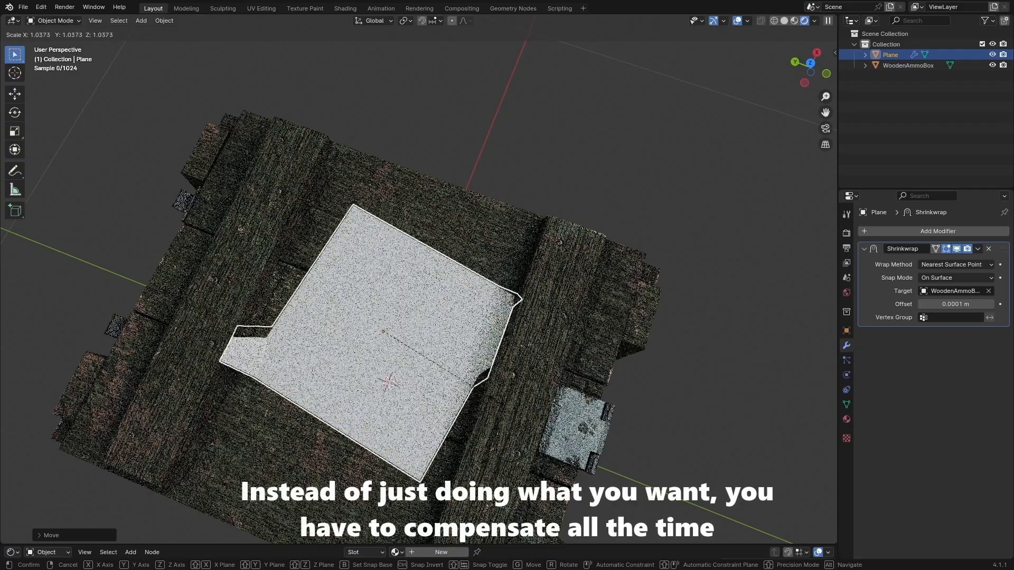
pyautogui.rightClick(473, 378)
pyautogui.moveTo(473, 378)
pyautogui.mouseDown(button='middle')
pyautogui.moveTo(547, 289)
pyautogui.moveTo(587, 328)
pyautogui.moveTo(476, 379)
pyautogui.moveTo(455, 317)
pyautogui.mouseUp(button='middle')
pyautogui.press('s')
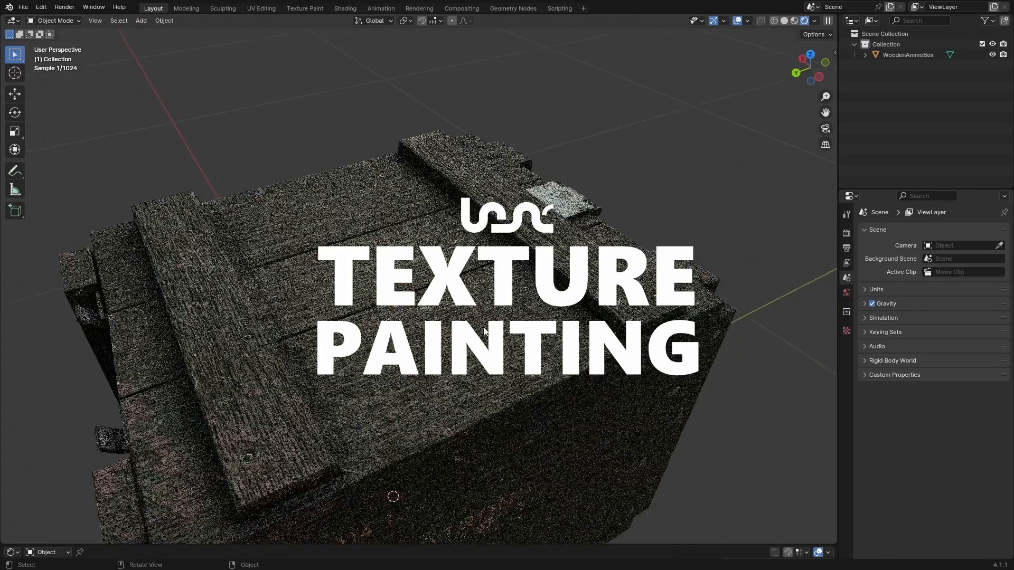
pyautogui.moveTo(493, 314)
pyautogui.mouseDown(button='middle')
pyautogui.moveTo(483, 342)
pyautogui.moveTo(555, 411)
pyautogui.moveTo(517, 388)
pyautogui.mouseUp(button='middle')
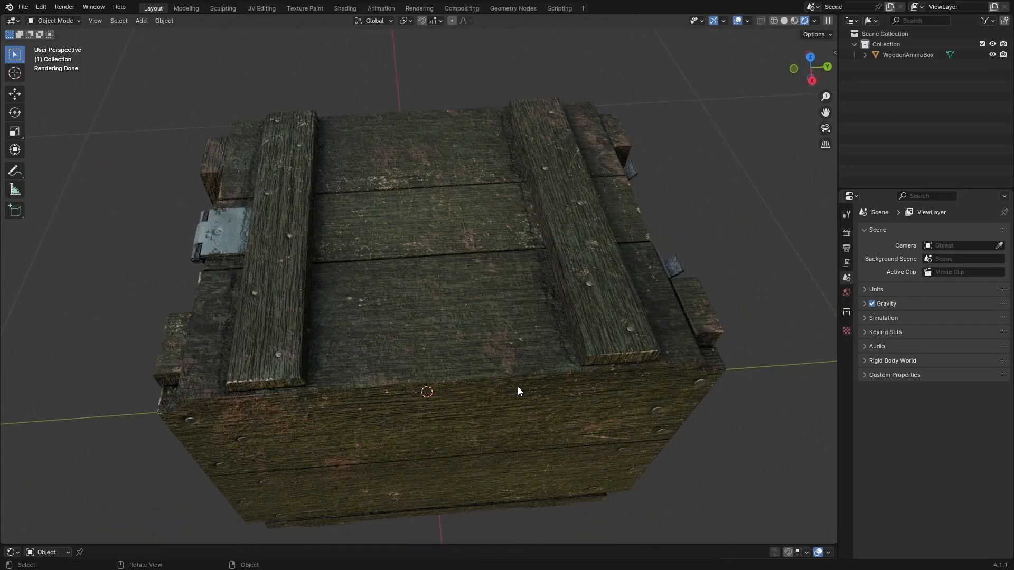
pyautogui.scroll(-3, 485, 363)
pyautogui.moveTo(483, 365); pyautogui.dragTo(495, 332, button='middle')
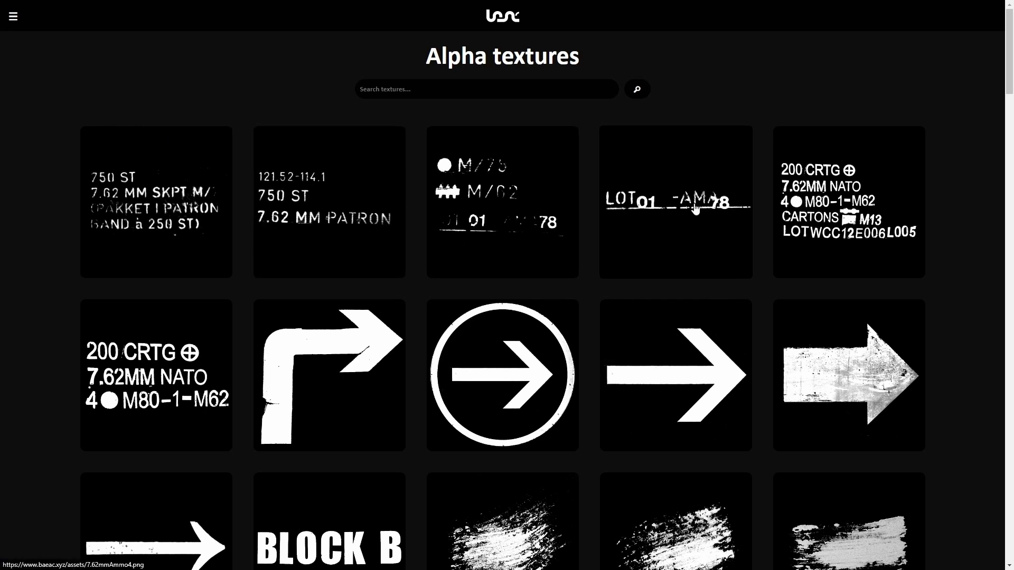
# Switch to the Alpha textures website, browse the texture gallery and search it for "ammo"
pyautogui.scroll(-15, 696, 208)
pyautogui.scroll(7, 464, 304)
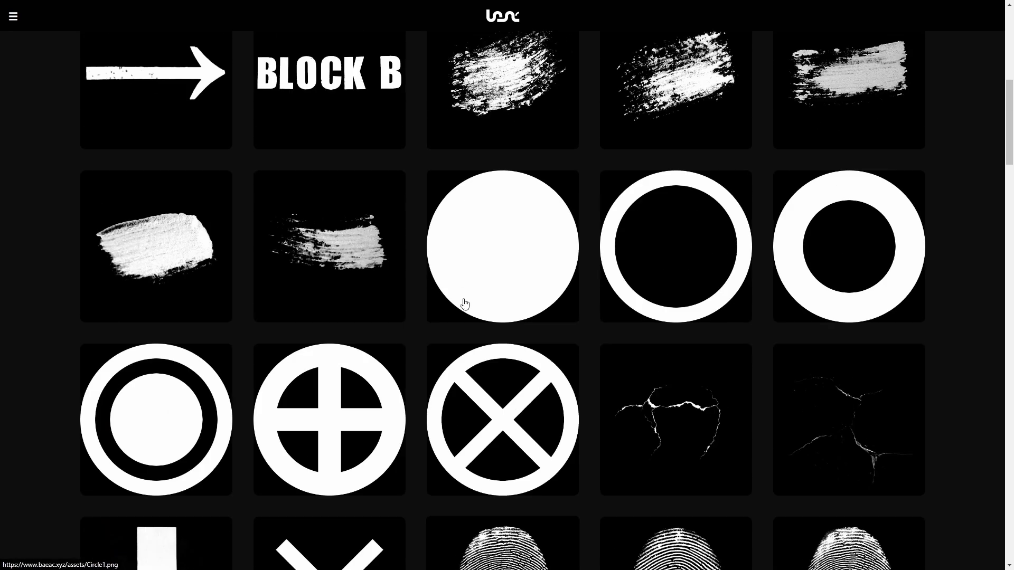
pyautogui.scroll(5, 464, 304)
pyautogui.scroll(-20, 464, 297)
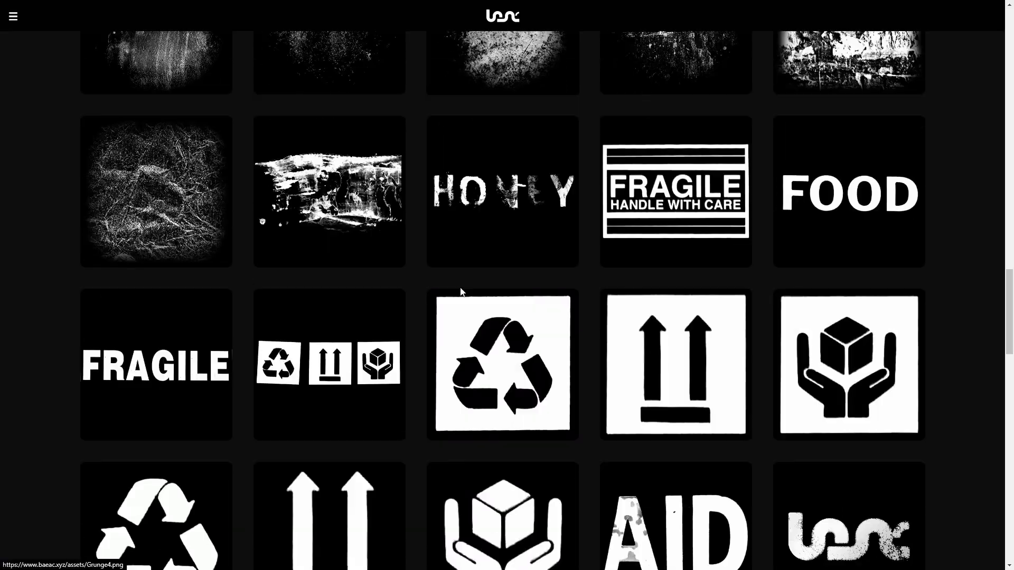
pyautogui.scroll(3, 461, 292)
pyautogui.scroll(20, 617, 331)
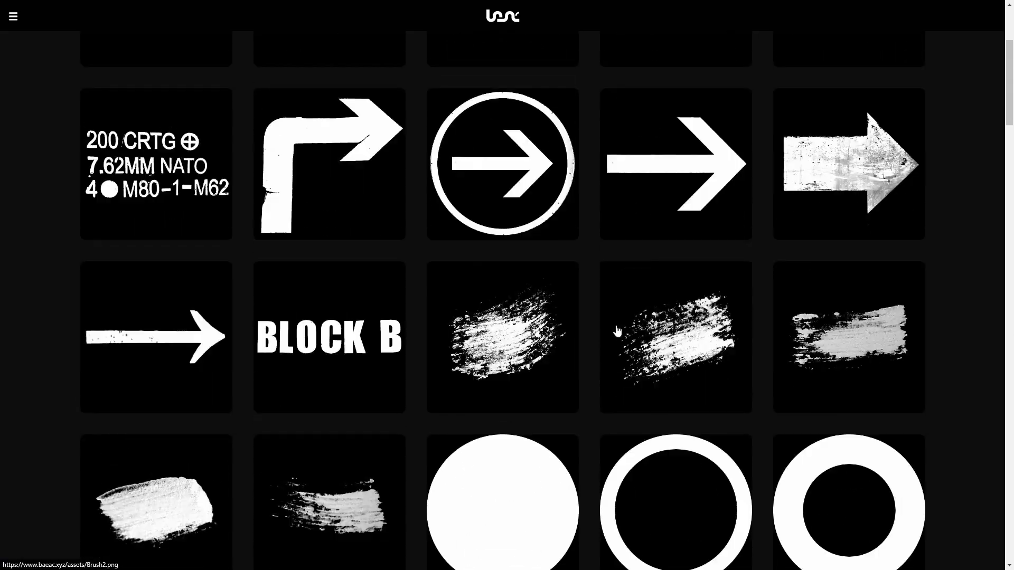
pyautogui.scroll(4, 617, 331)
pyautogui.click(432, 89)
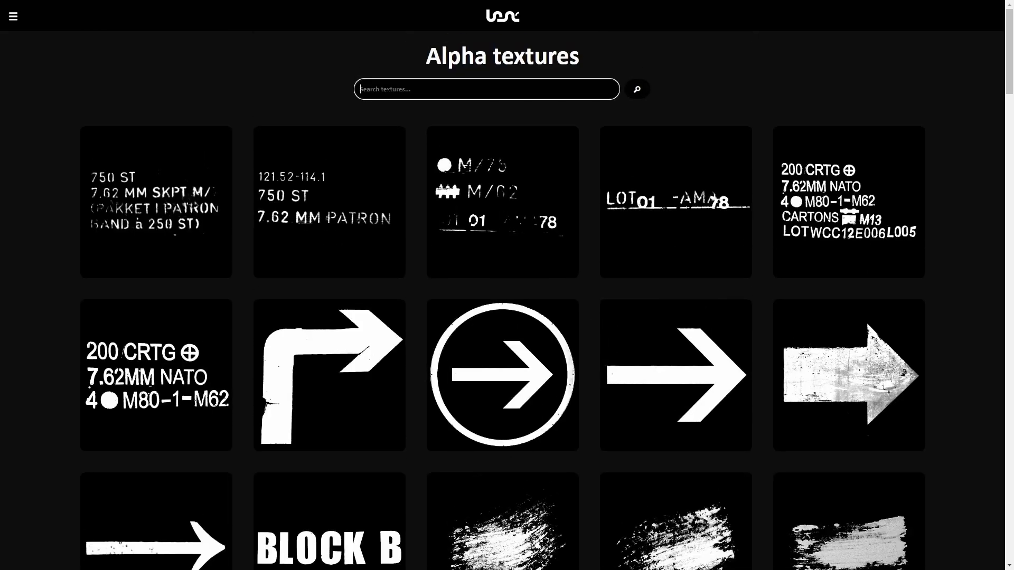
pyautogui.write('ammo')
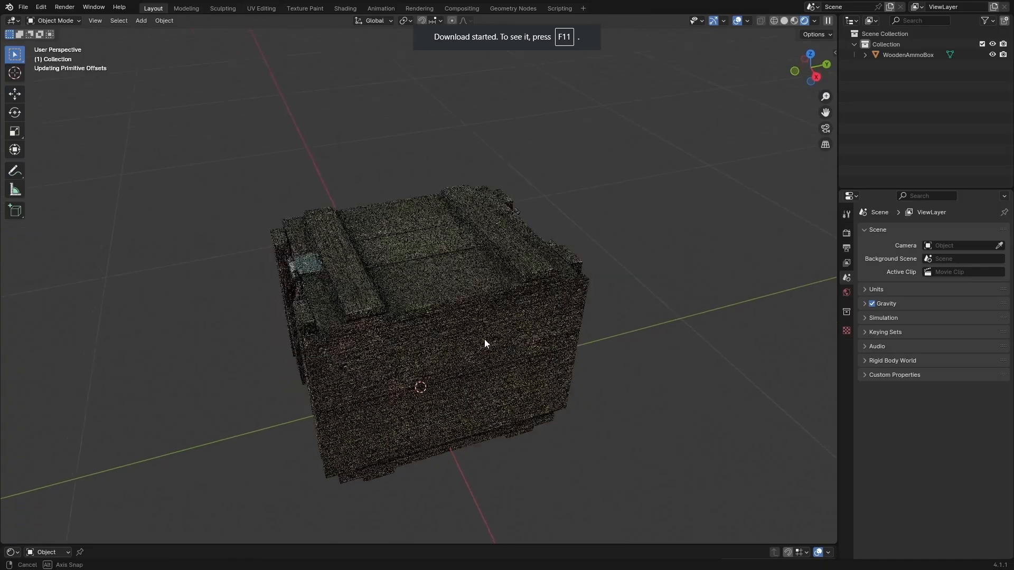
# Switch back to Blender, select the wooden ammo box and open the Texture Paint workspace
pyautogui.moveTo(485, 344); pyautogui.dragTo(534, 313, button='middle')
pyautogui.click(534, 313)
pyautogui.moveTo(477, 356); pyautogui.dragTo(439, 377, button='middle')
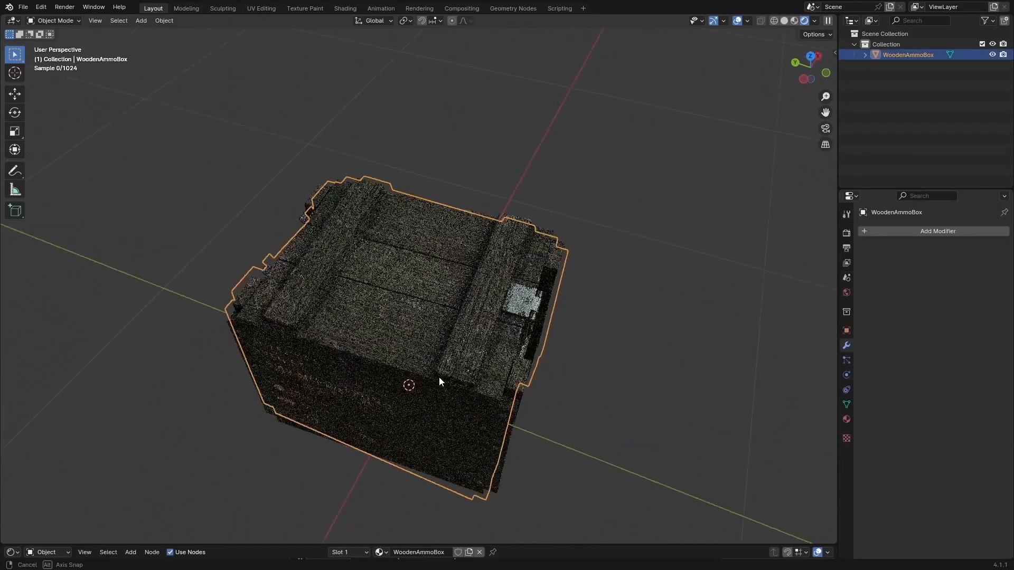
pyautogui.click(297, 9)
pyautogui.scroll(10, 627, 309)
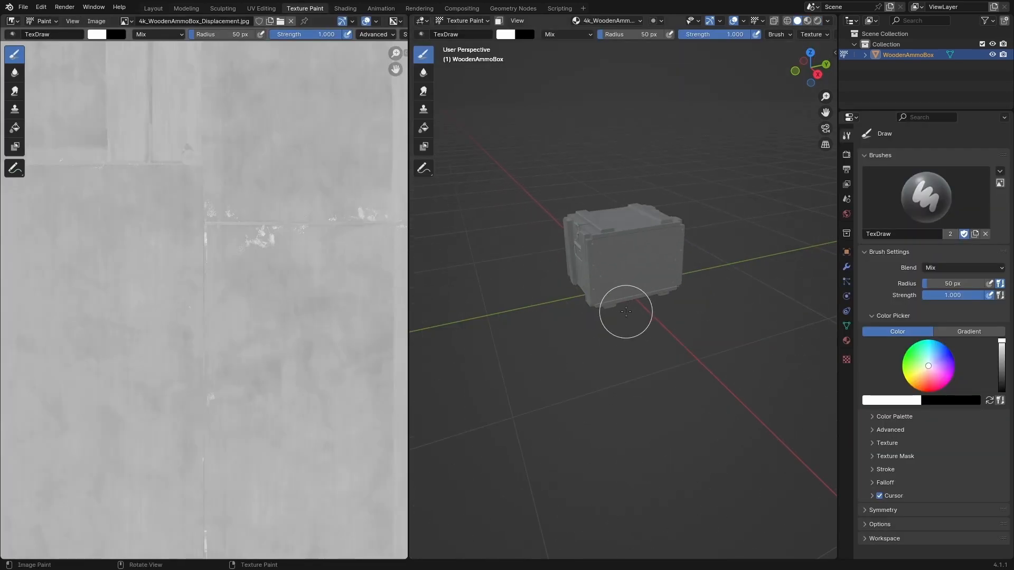
pyautogui.scroll(1, 649, 53)
# Check the material's texture slots and widen the 3D viewport over nearly the whole image editor
pyautogui.click(622, 20)
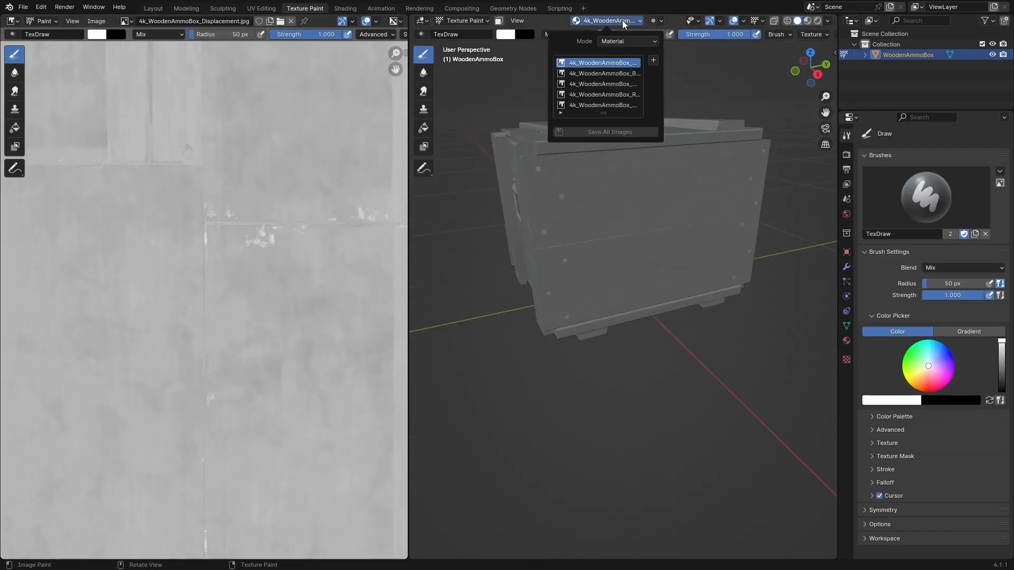
pyautogui.moveTo(604, 113)
pyautogui.mouseDown()
pyautogui.moveTo(608, 128)
pyautogui.moveTo(611, 109)
pyautogui.mouseUp()
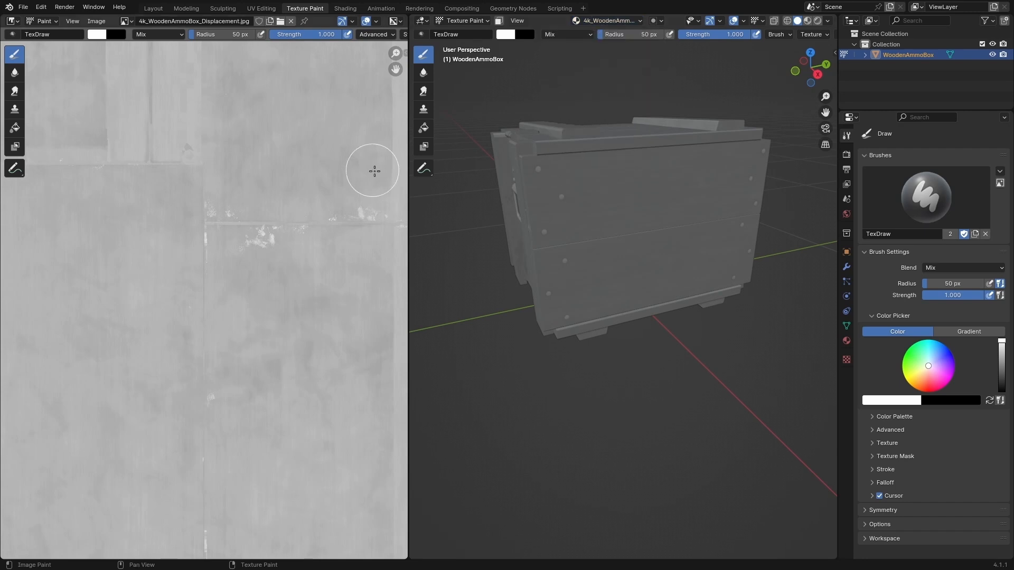
pyautogui.moveTo(408, 165); pyautogui.dragTo(16, 165)
# Compare the ammo box's texture paint slots and make the colour texture 4k_WoodenAmmoBox_B… the active one
pyautogui.click(411, 20)
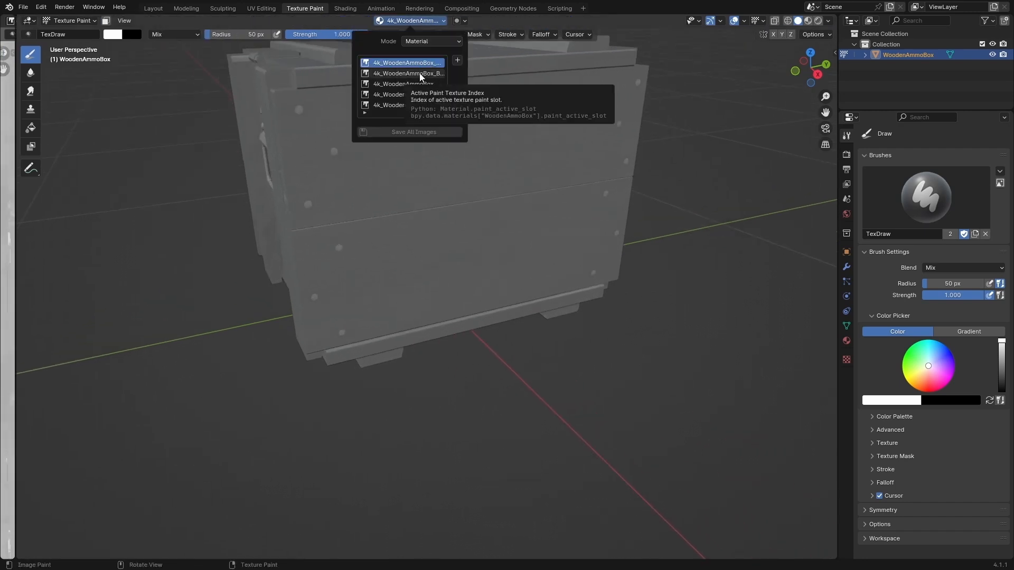
pyautogui.click(425, 73)
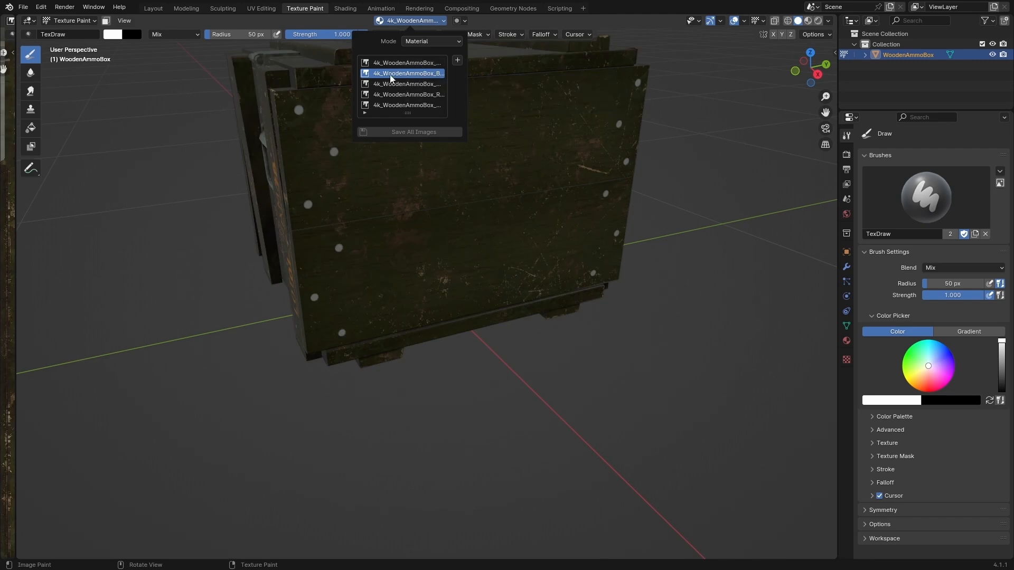
pyautogui.click(423, 85)
pyautogui.click(410, 94)
pyautogui.click(410, 76)
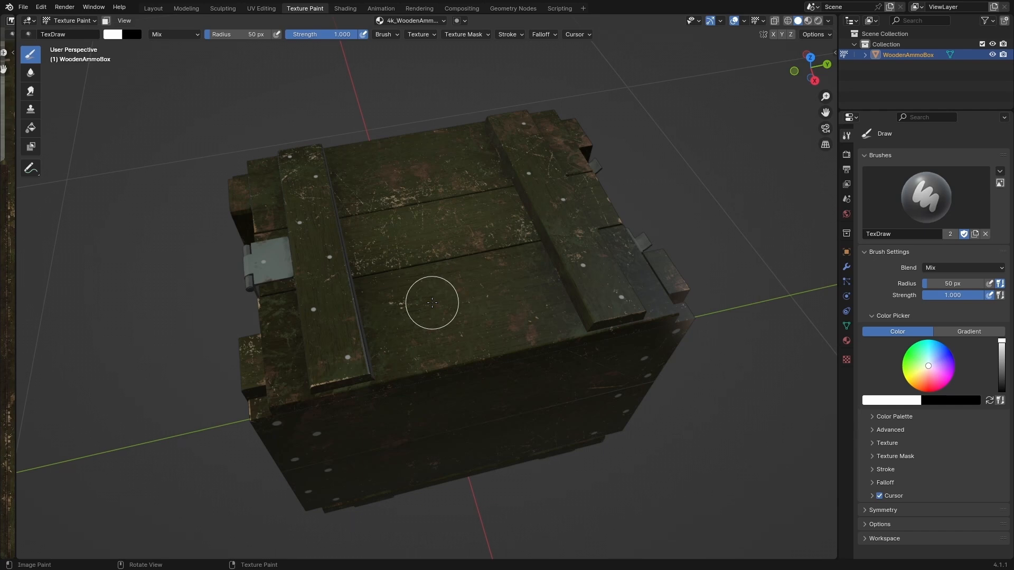
# Check the ammo box's active texture paint slot again and look over the lid
pyautogui.moveTo(511, 244); pyautogui.dragTo(531, 238, button='middle')
pyautogui.click(401, 18)
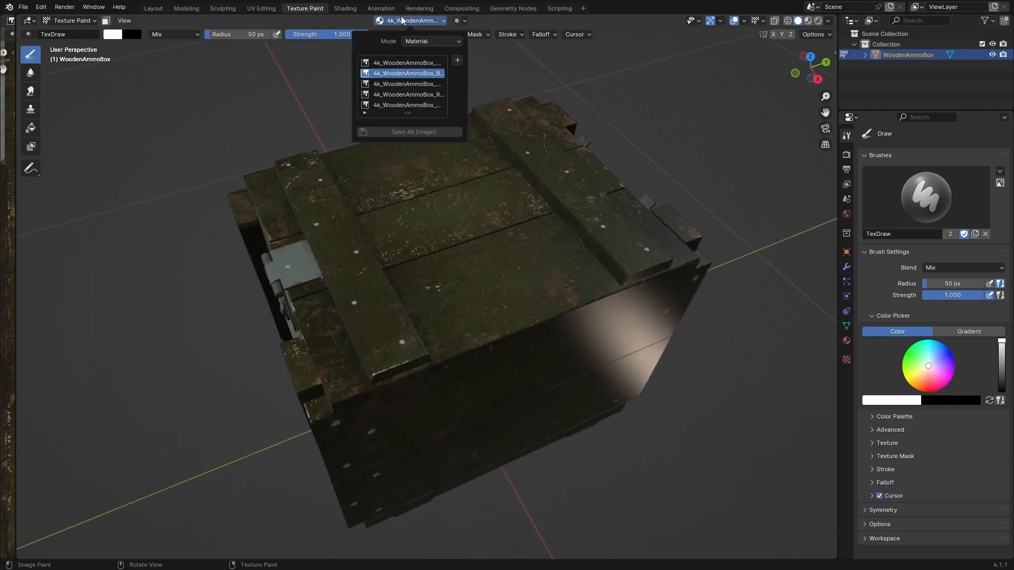
pyautogui.click(415, 21)
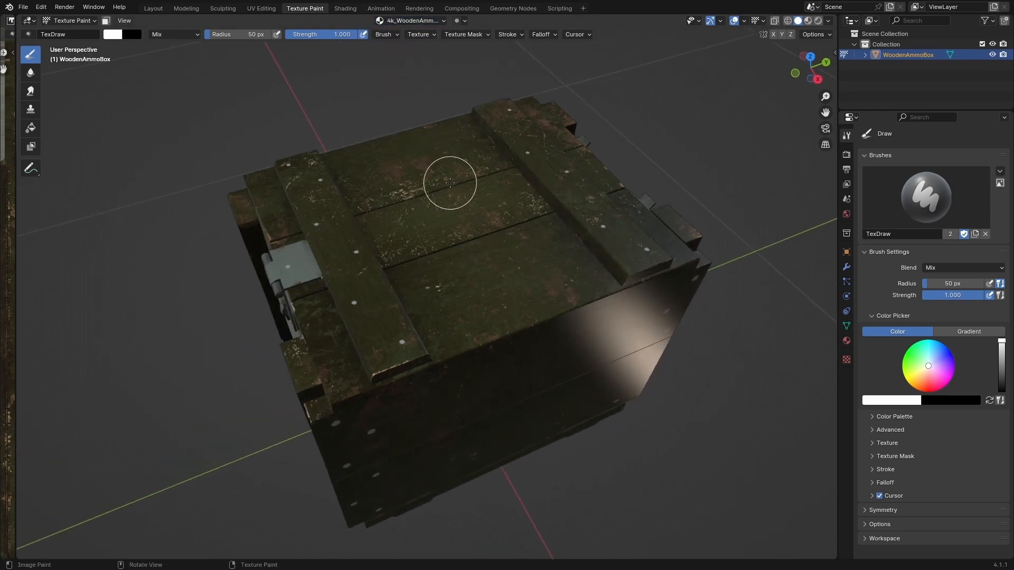
pyautogui.moveTo(451, 181); pyautogui.dragTo(621, 302, button='middle')
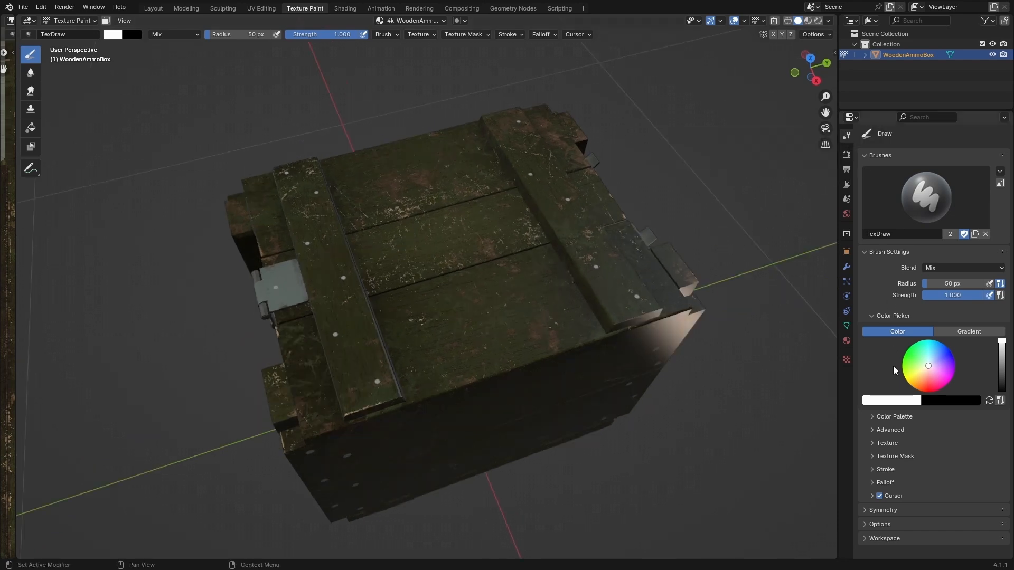
# Create a new texture mask for the Draw brush and load the image 7.62mmAmmo1.png into it
pyautogui.click(894, 457)
pyautogui.scroll(-6, 898, 454)
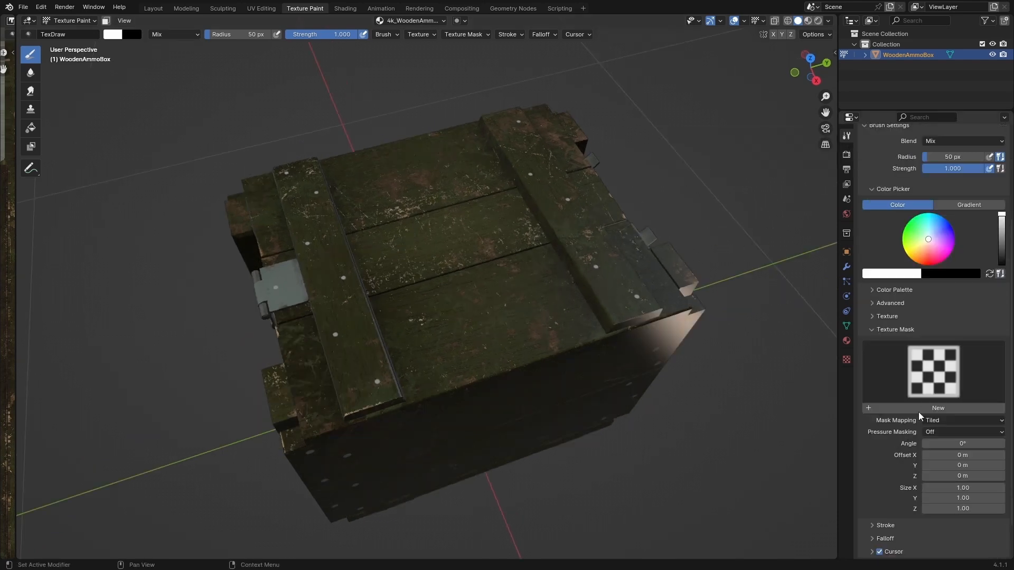
pyautogui.click(925, 410)
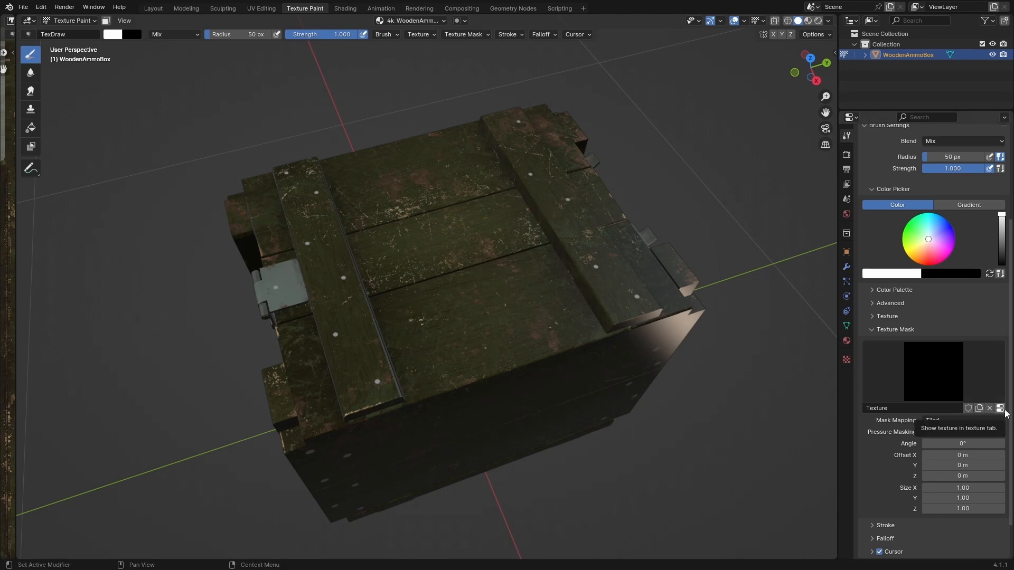
pyautogui.click(1000, 408)
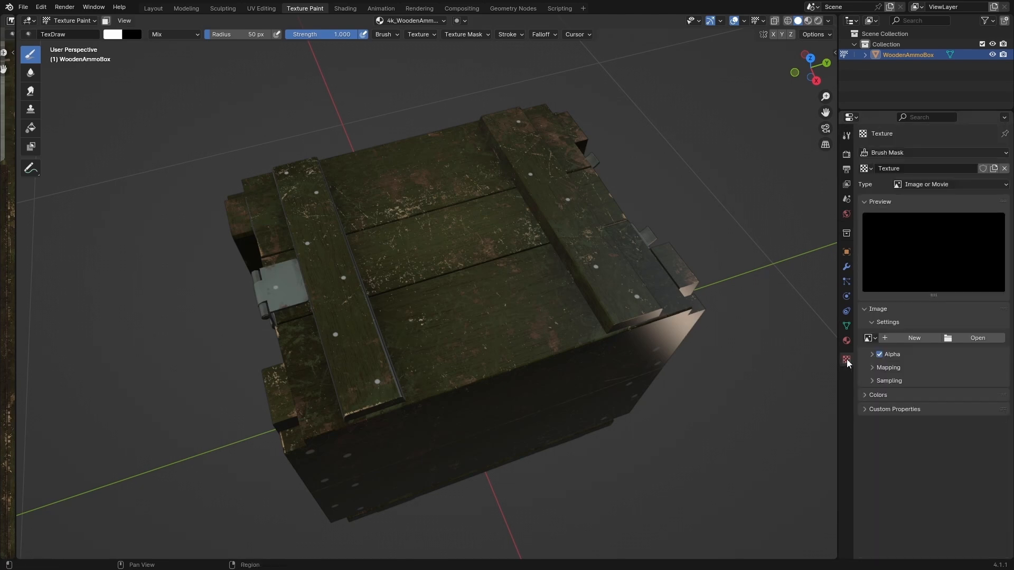
pyautogui.click(983, 340)
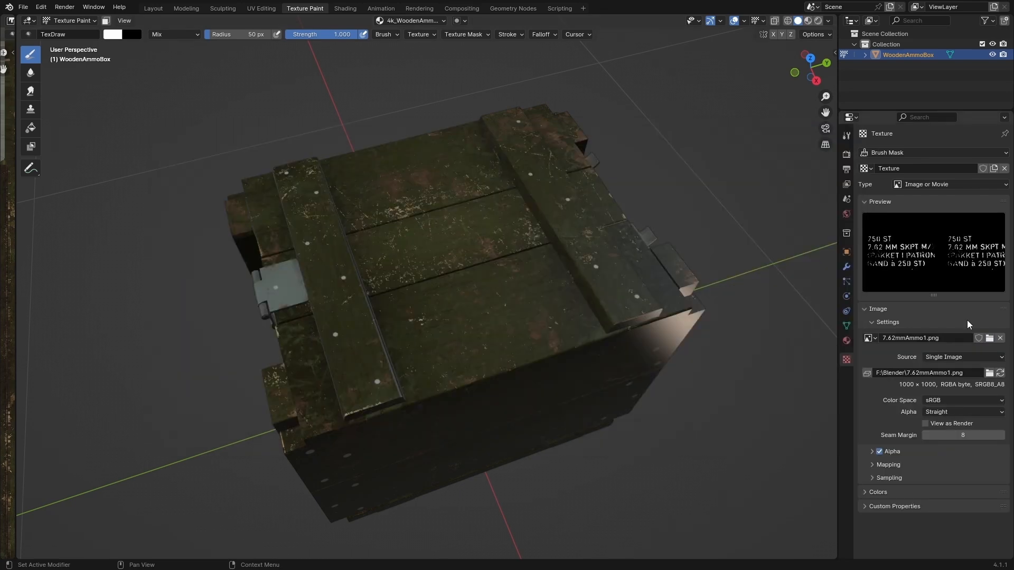
pyautogui.moveTo(464, 328)
pyautogui.mouseDown()
pyautogui.moveTo(449, 298)
pyautogui.moveTo(530, 328)
pyautogui.moveTo(512, 305)
pyautogui.moveTo(429, 327)
pyautogui.moveTo(516, 296)
pyautogui.moveTo(420, 316)
pyautogui.mouseUp()
pyautogui.moveTo(486, 327); pyautogui.dragTo(433, 330, button='middle')
pyautogui.moveTo(433, 330)
pyautogui.mouseDown()
pyautogui.moveTo(460, 301)
pyautogui.moveTo(493, 290)
pyautogui.mouseUp()
pyautogui.moveTo(493, 290)
pyautogui.mouseDown(button='middle')
pyautogui.moveTo(487, 341)
pyautogui.moveTo(784, 190)
pyautogui.mouseUp(button='middle')
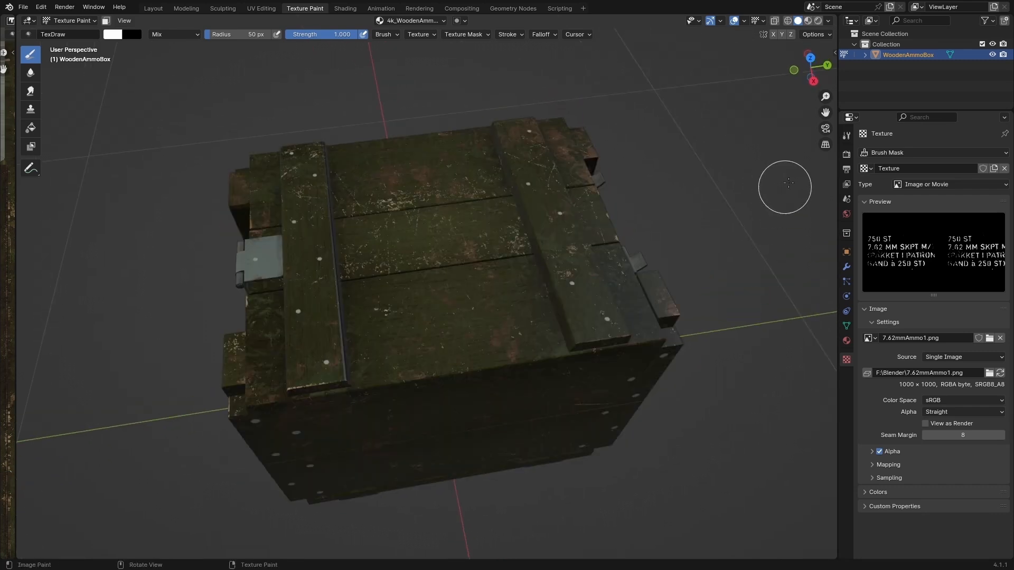
# Return to the brush settings, compare the Texture and Texture Mask options, and set the mask mapping to Stencil
pyautogui.click(848, 137)
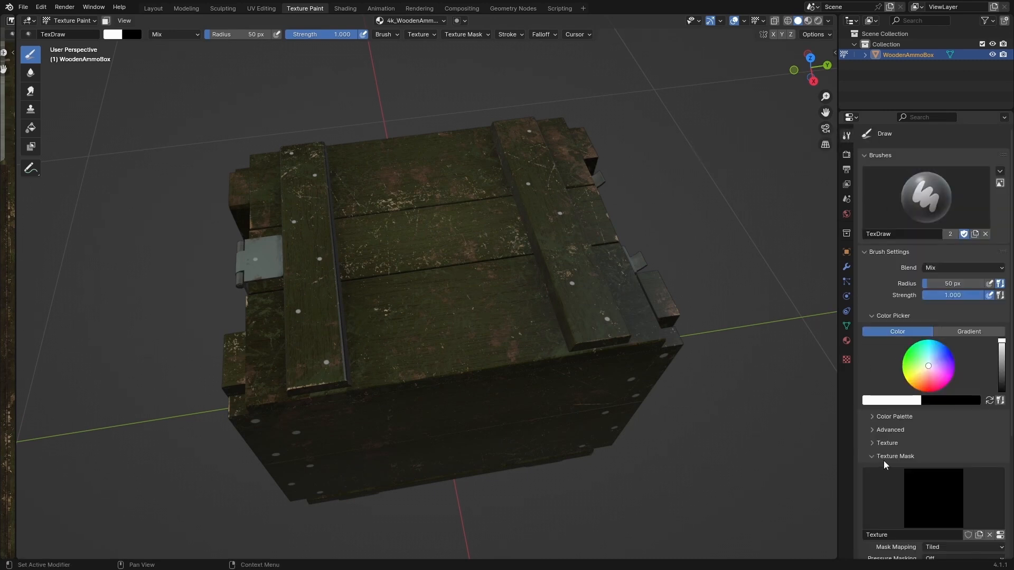
pyautogui.scroll(-8, 885, 465)
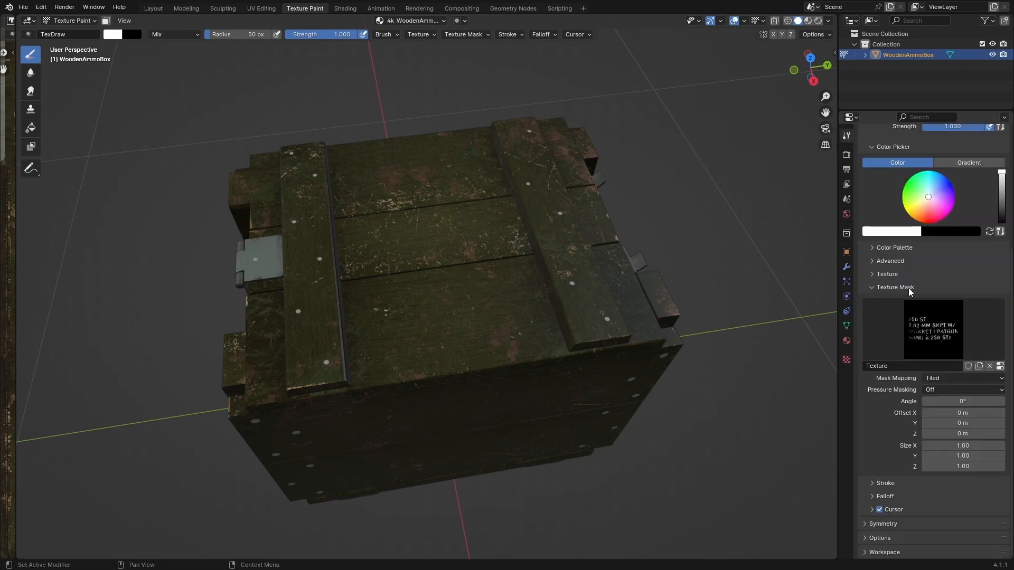
pyautogui.click(893, 276)
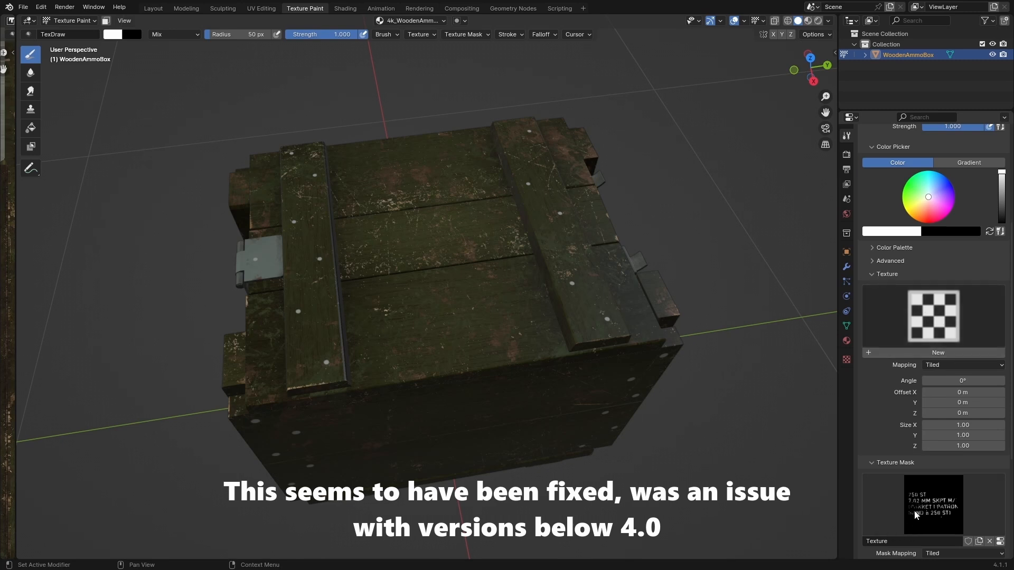
pyautogui.click(879, 278)
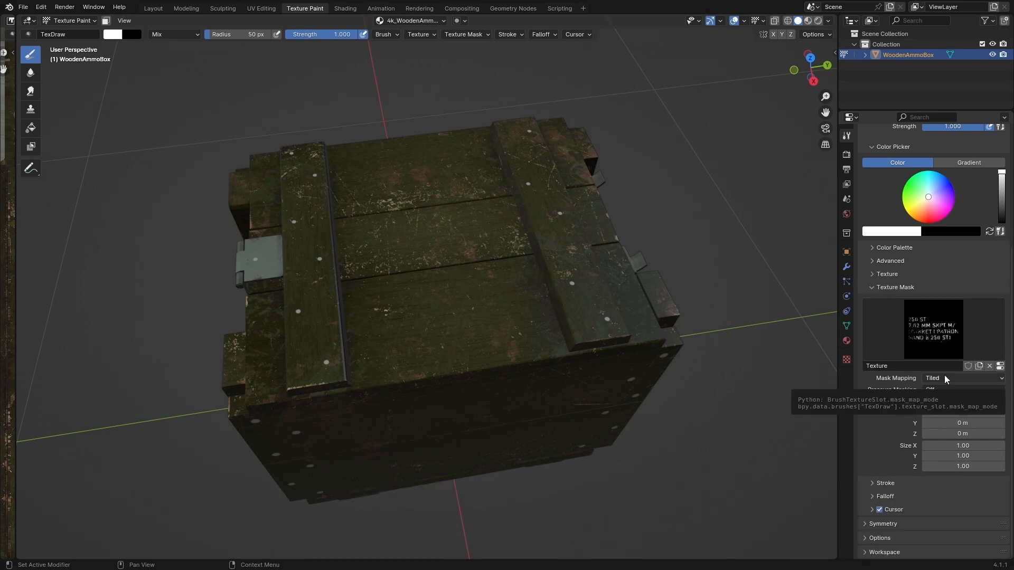
pyautogui.click(955, 377)
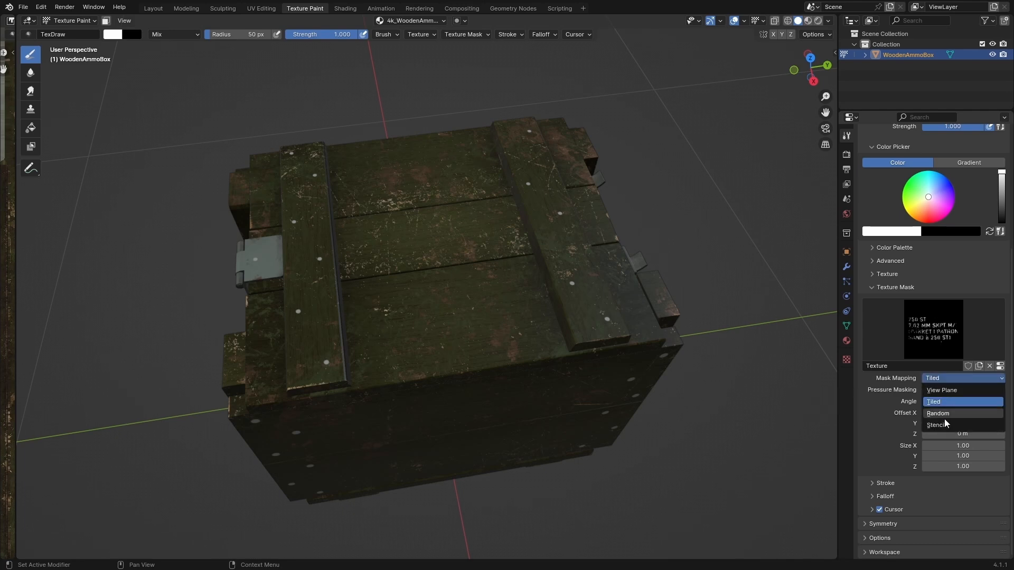
pyautogui.click(986, 425)
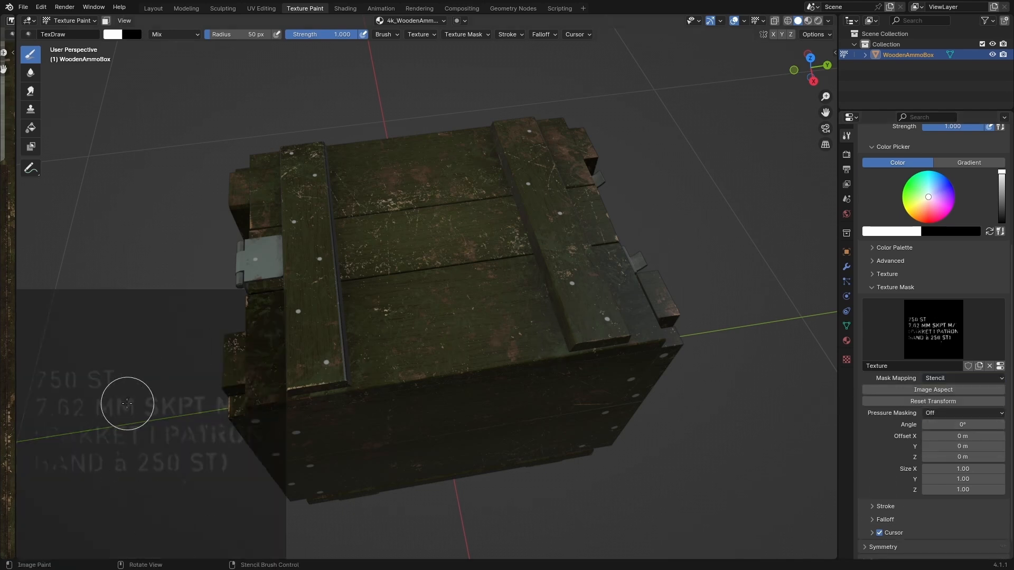
# Move the ammo text stencil over the lid of the wooden box, seen from above
pyautogui.scroll(-2, 201, 408)
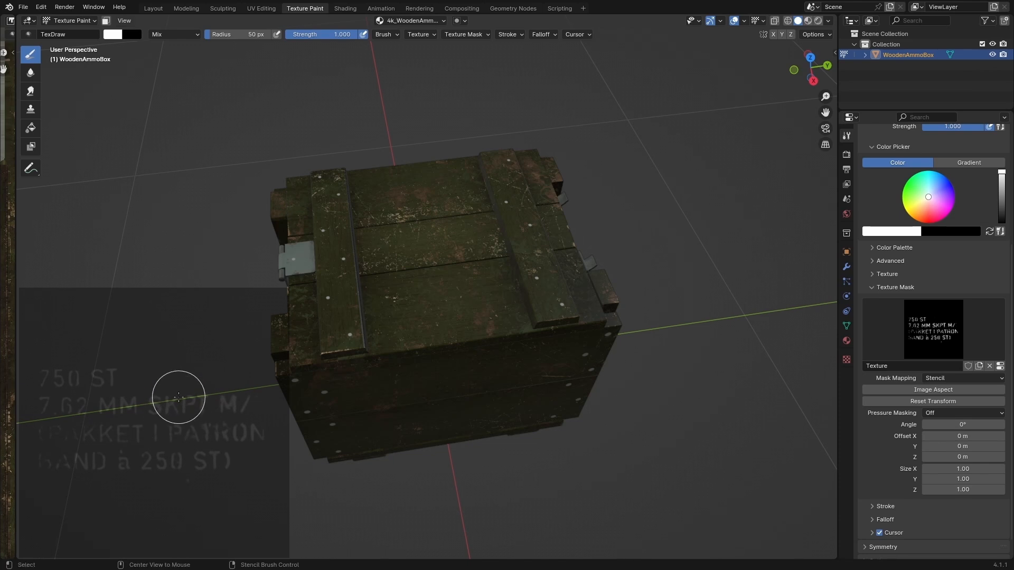
pyautogui.moveTo(178, 397); pyautogui.dragTo(464, 260, button='right')
pyautogui.moveTo(464, 260); pyautogui.dragTo(561, 319, button='middle')
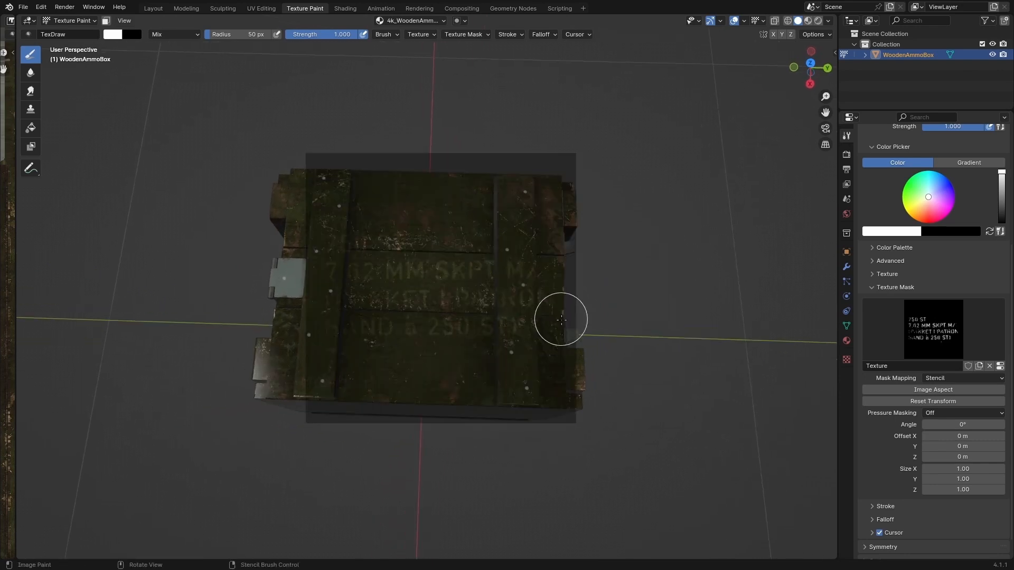
# Scale and rotate the stencil so the ammo text fits on the lid's front plank between the two cross boards
pyautogui.scroll(1, 561, 320)
pyautogui.keyDown('alt'); pyautogui.moveTo(609, 376); pyautogui.dragTo(583, 363, button='right'); pyautogui.keyUp('alt')
pyautogui.keyDown('alt'); pyautogui.keyDown('shift'); pyautogui.moveTo(583, 362); pyautogui.dragTo(568, 355, button='right'); pyautogui.keyUp('shift'); pyautogui.keyUp('alt')
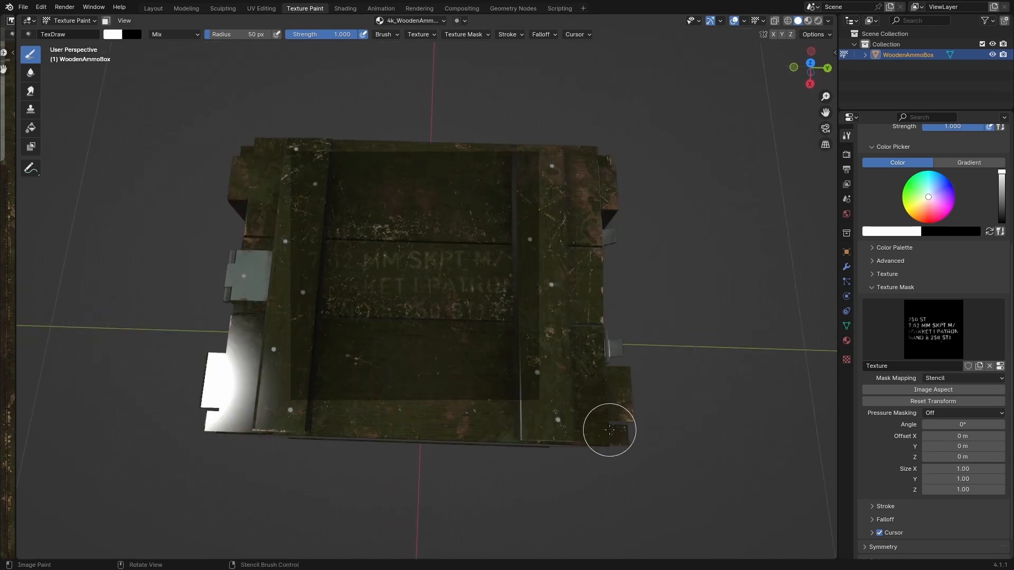
pyautogui.moveTo(610, 430)
pyautogui.keyDown('alt'); pyautogui.keyDown('shift'); pyautogui.mouseDown(button='right')
pyautogui.moveTo(507, 337)
pyautogui.moveTo(638, 448)
pyautogui.moveTo(550, 357)
pyautogui.moveTo(548, 319)
pyautogui.moveTo(578, 346)
pyautogui.moveTo(560, 392)
pyautogui.mouseUp(button='right'); pyautogui.keyUp('shift'); pyautogui.keyUp('alt')
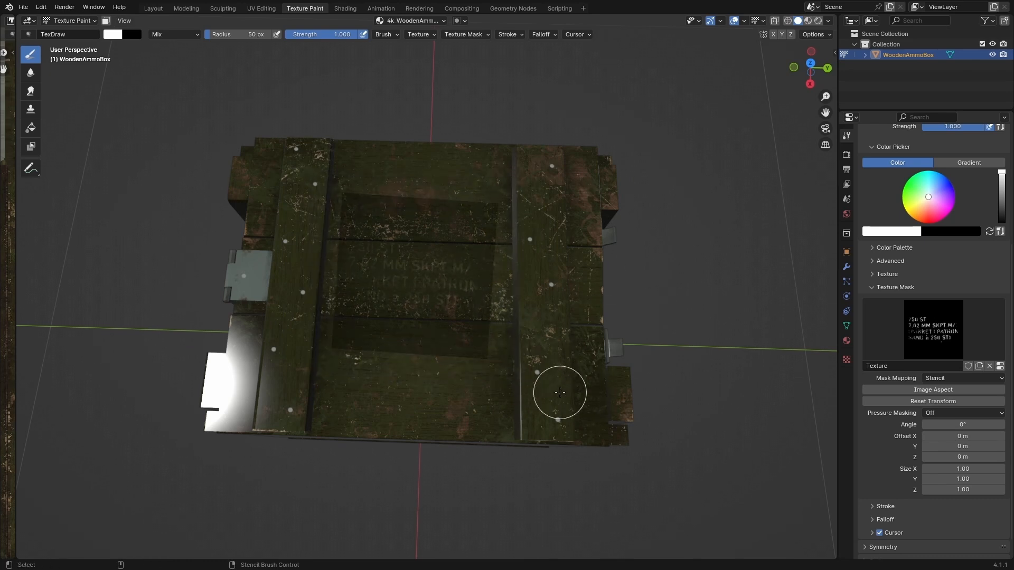
pyautogui.moveTo(564, 369); pyautogui.dragTo(580, 288, button='middle')
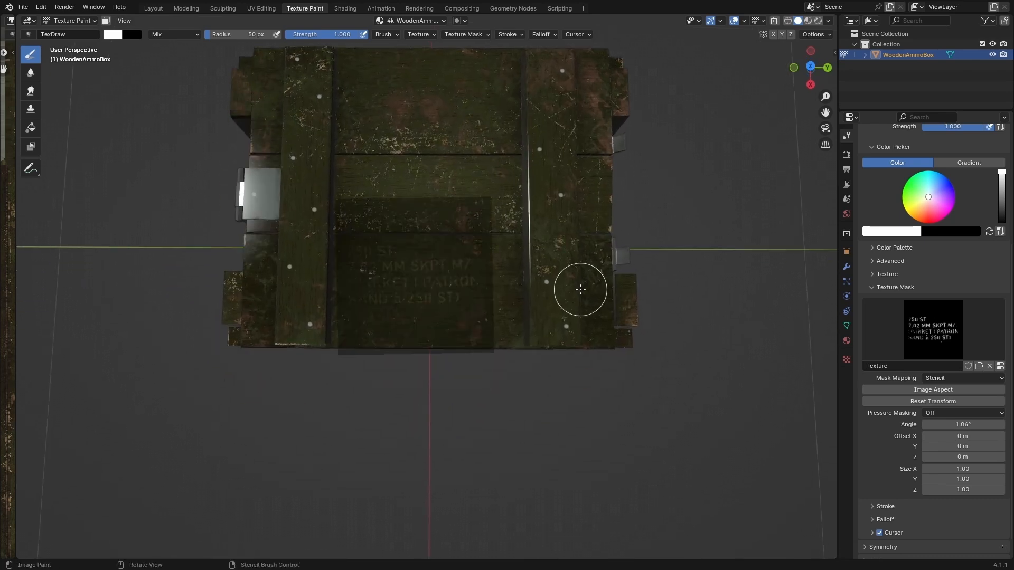
pyautogui.keyDown('shift'); pyautogui.moveTo(532, 333); pyautogui.dragTo(582, 373, button='right'); pyautogui.keyUp('shift')
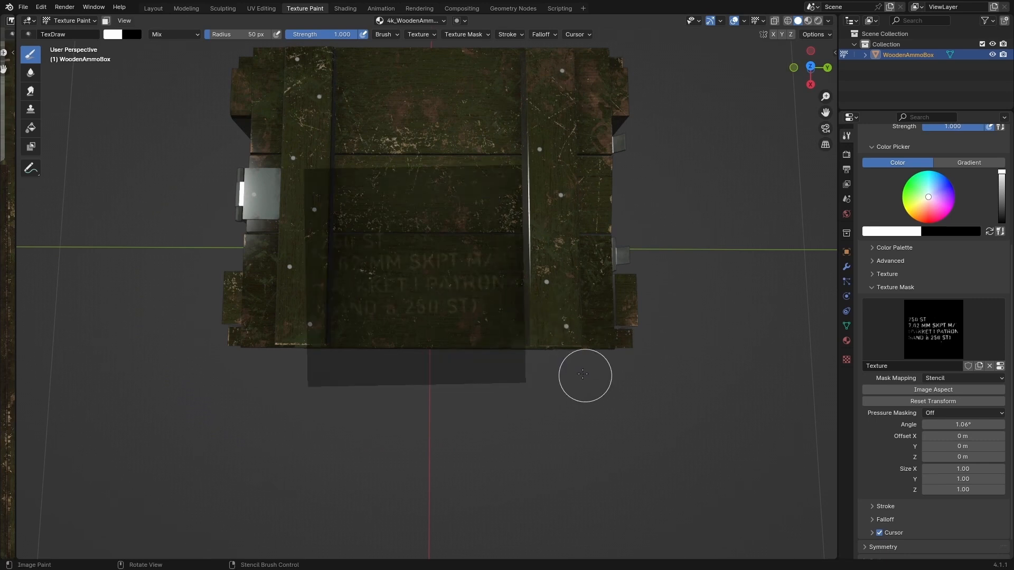
# Set the brush to yellow with an 82 px radius and paint the ammo text through the stencil onto the lid
pyautogui.click(922, 202)
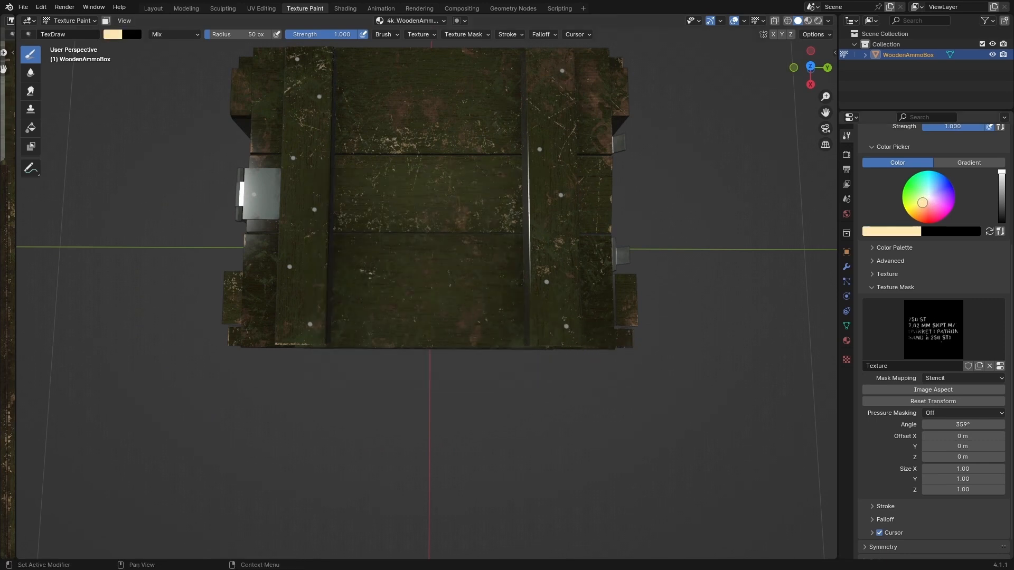
pyautogui.moveTo(922, 202); pyautogui.dragTo(908, 213)
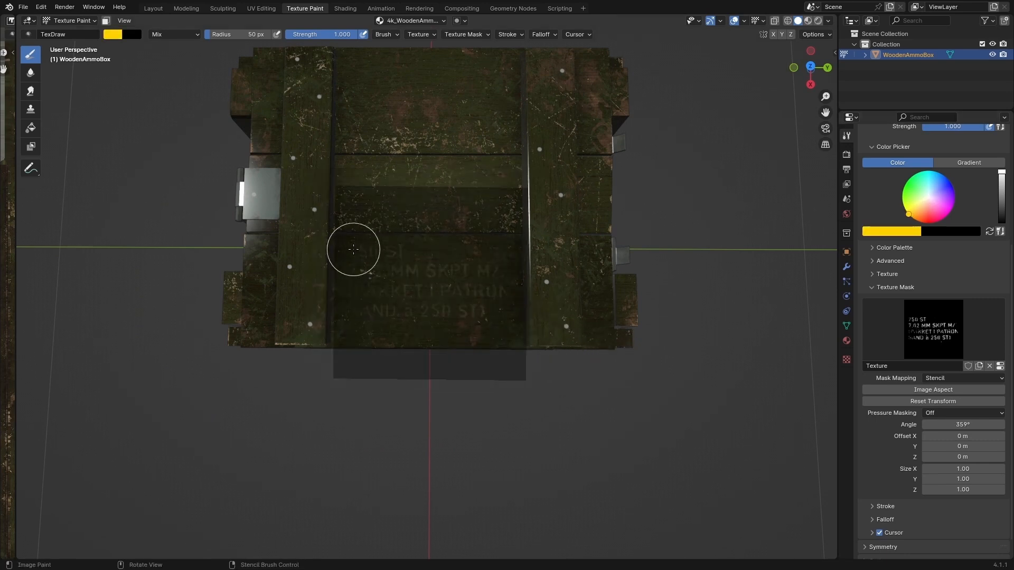
pyautogui.press('f')
pyautogui.click(374, 258)
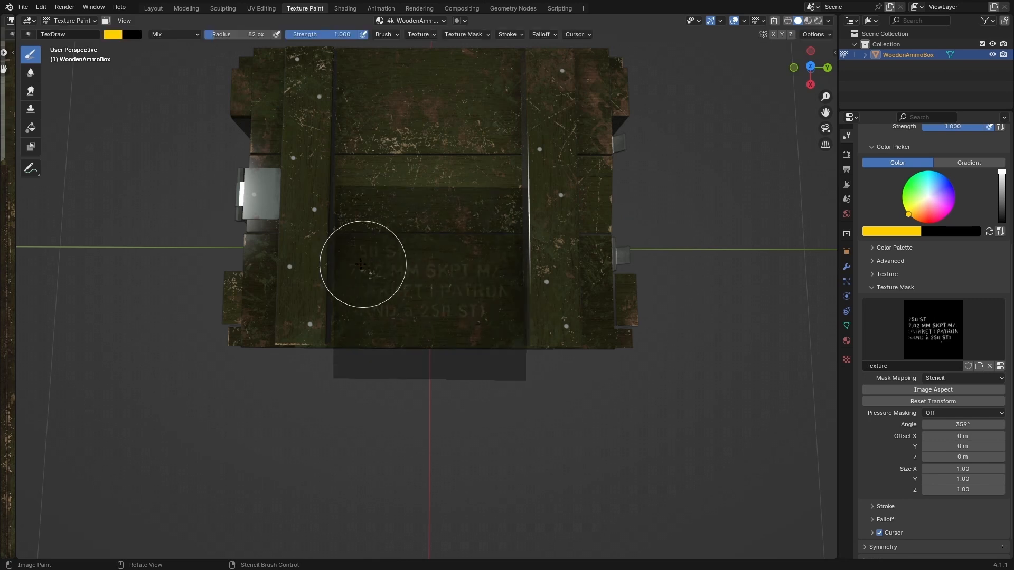
pyautogui.moveTo(632, 361); pyautogui.dragTo(637, 292, button='middle')
pyautogui.moveTo(586, 260); pyautogui.dragTo(627, 281, button='middle')
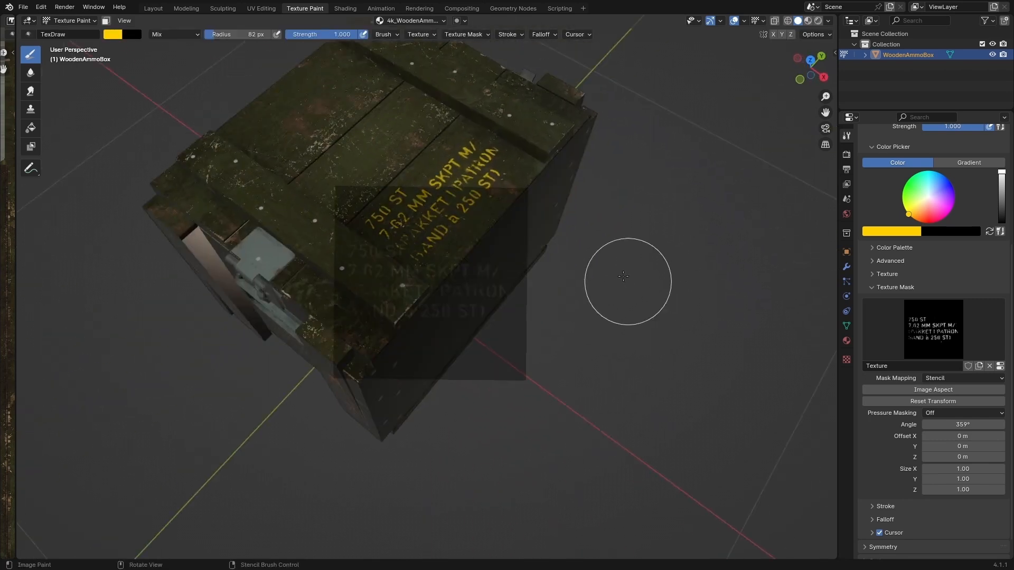
pyautogui.scroll(3, 622, 320)
pyautogui.moveTo(602, 196)
pyautogui.keyDown('shift'); pyautogui.mouseDown(button='middle')
pyautogui.moveTo(622, 320)
pyautogui.moveTo(551, 339)
pyautogui.moveTo(532, 328)
pyautogui.mouseUp(button='middle'); pyautogui.keyUp('shift')
pyautogui.scroll(2, 622, 320)
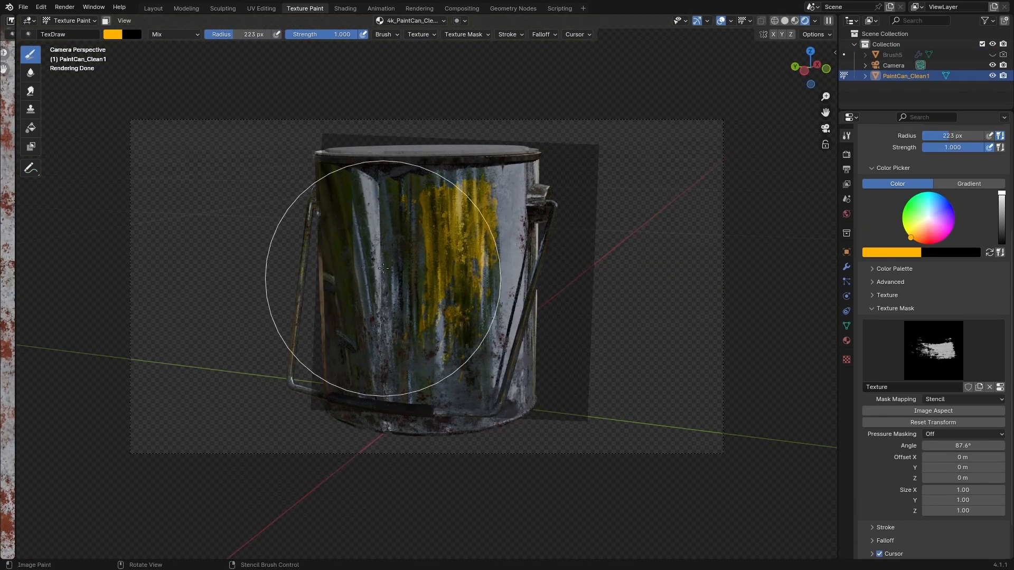
# Make the roughness texture the paint can's active paint slot and paint white through the stencil over the can's front
pyautogui.click(412, 21)
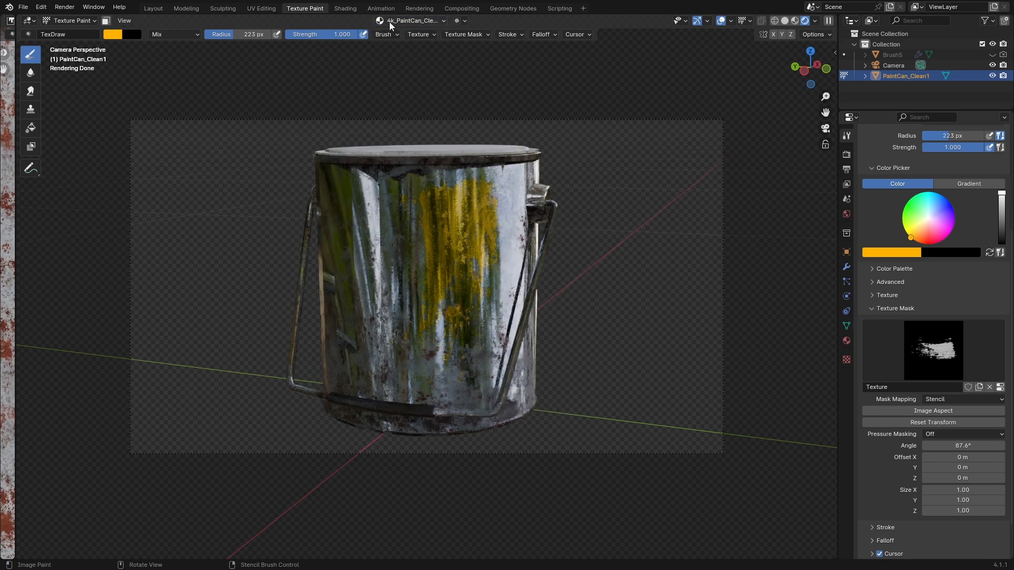
pyautogui.click(392, 21)
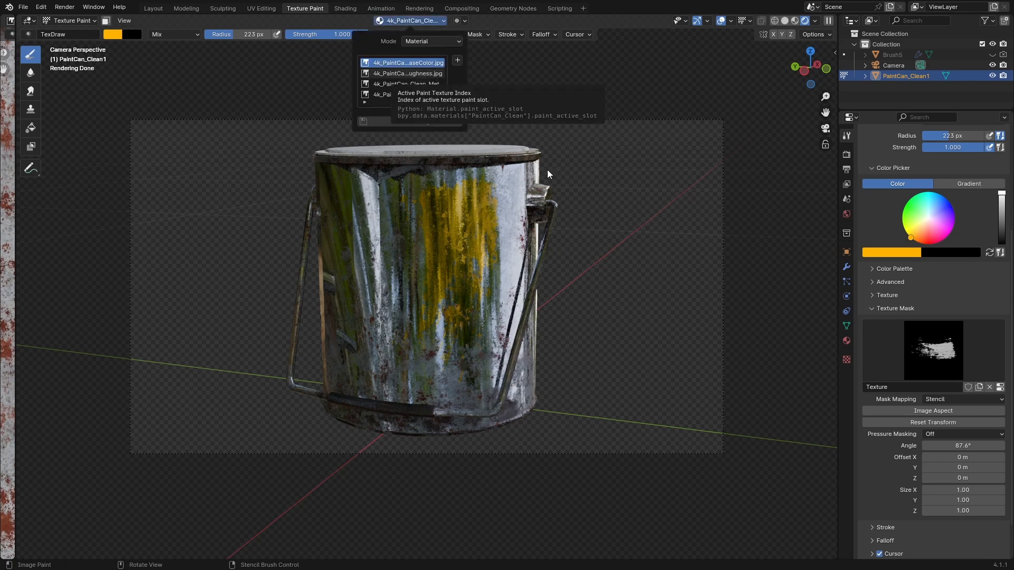
pyautogui.moveTo(1002, 196)
pyautogui.mouseDown()
pyautogui.moveTo(1002, 248)
pyautogui.moveTo(1002, 193)
pyautogui.mouseUp()
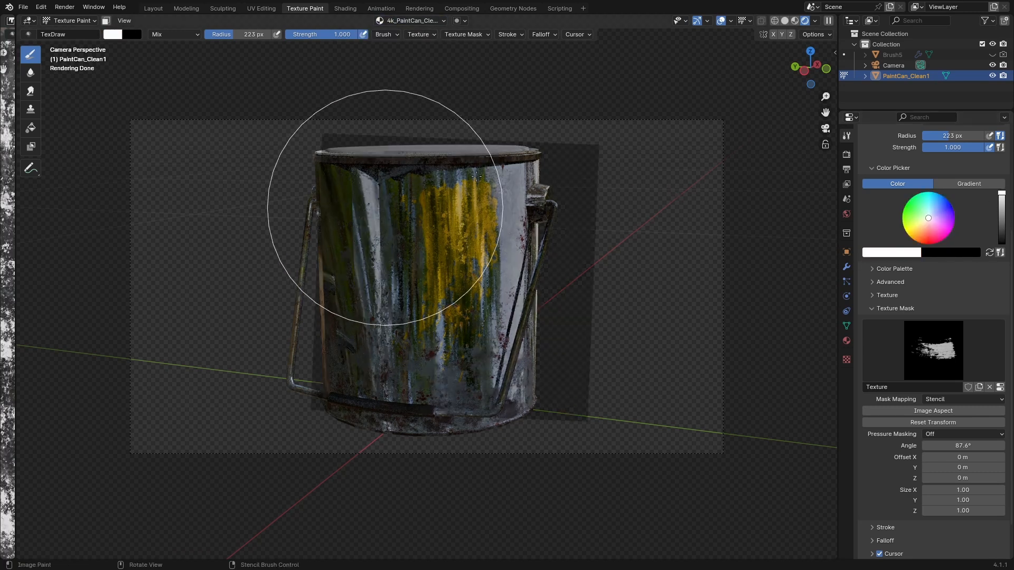
pyautogui.moveTo(419, 312)
pyautogui.mouseDown()
pyautogui.moveTo(380, 206)
pyautogui.moveTo(494, 289)
pyautogui.moveTo(482, 348)
pyautogui.mouseUp()
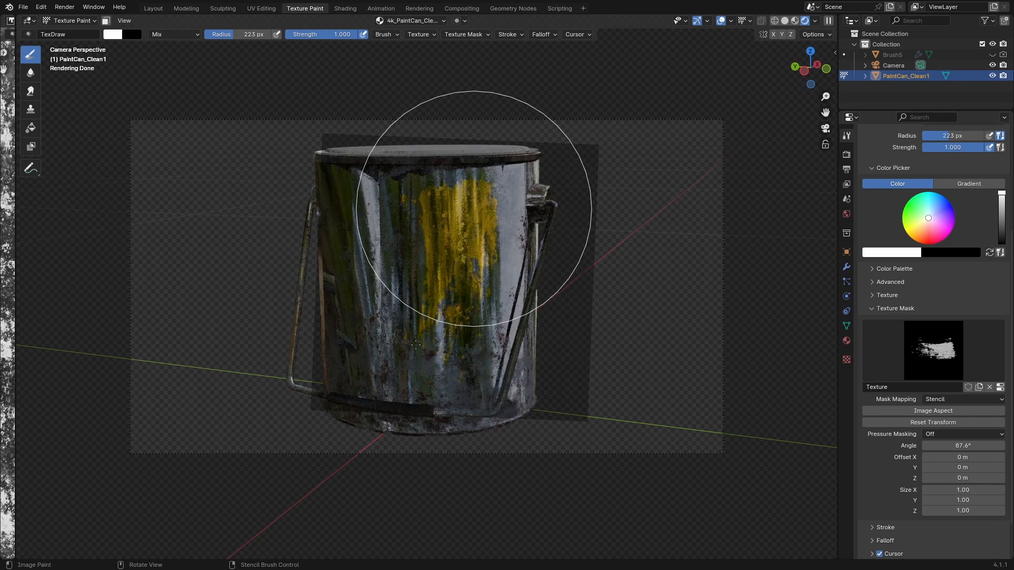
# Make the metallic texture the active paint slot and paint black through the same stencil over the can's front
pyautogui.click(415, 21)
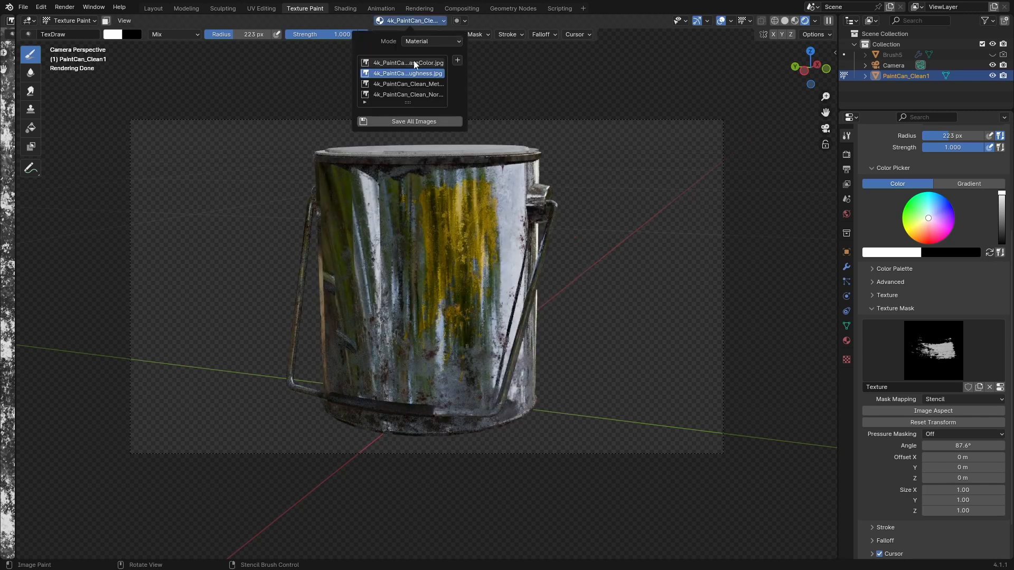
pyautogui.click(1001, 242)
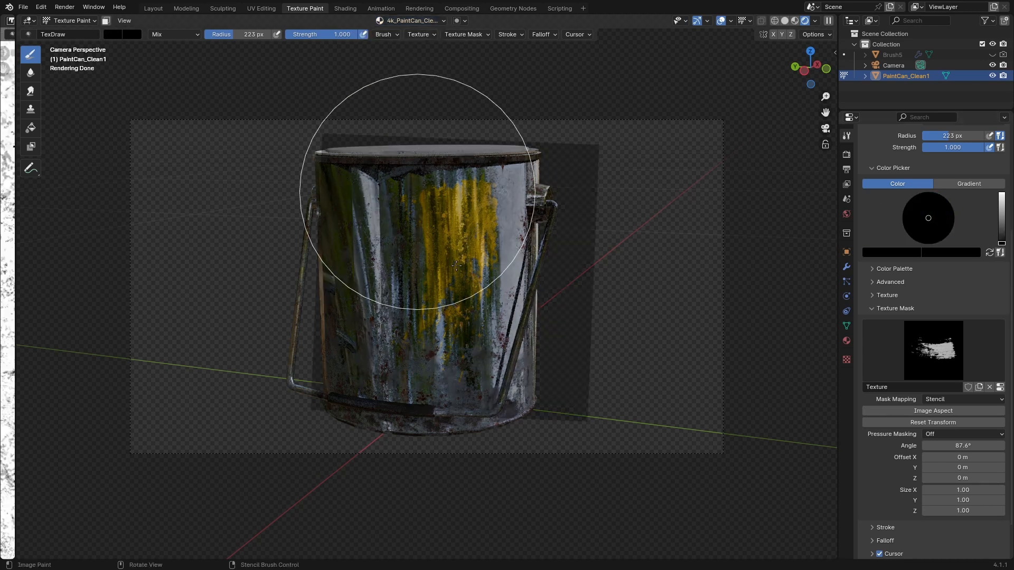
pyautogui.moveTo(463, 279); pyautogui.dragTo(492, 306)
pyautogui.click(428, 21)
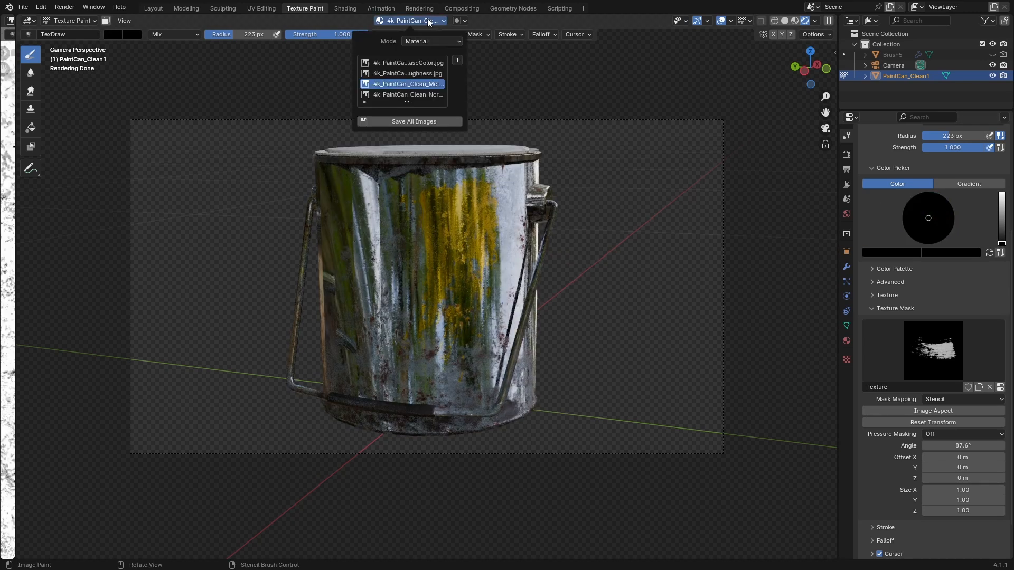
# Widen the image editor, check the painted stroke on the paint can's metallic texture, and start saving that image with Save As
pyautogui.moveTo(15, 69); pyautogui.dragTo(336, 69)
pyautogui.scroll(-5, 200, 132)
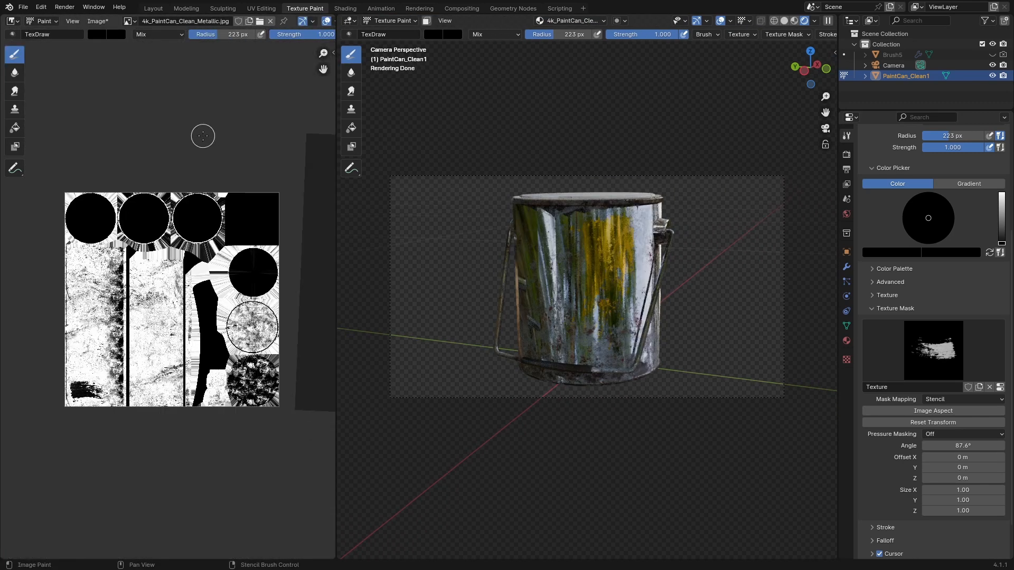
pyautogui.scroll(3, 317, 328)
pyautogui.scroll(3, 323, 325)
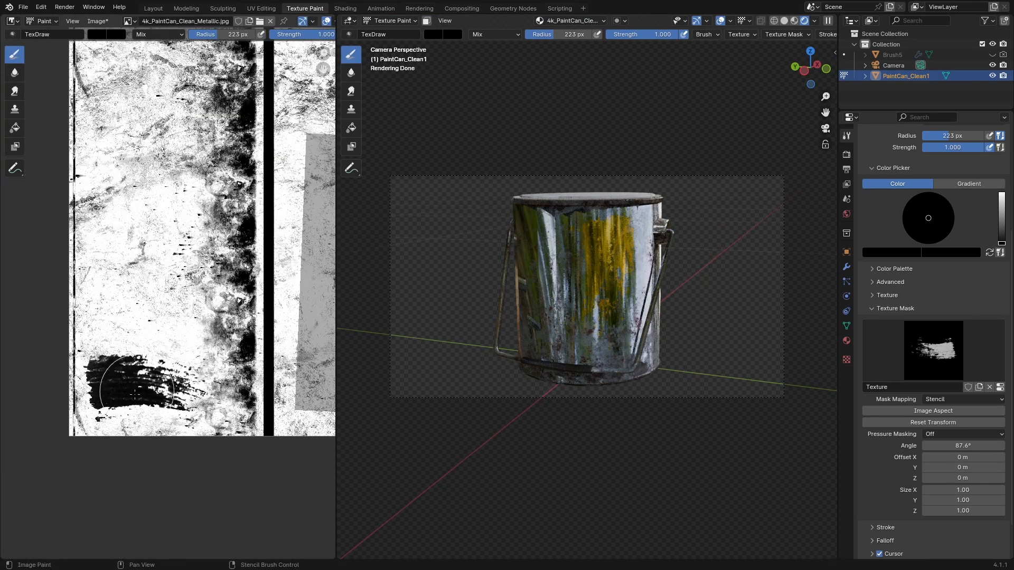
pyautogui.scroll(-3, 116, 49)
pyautogui.click(98, 21)
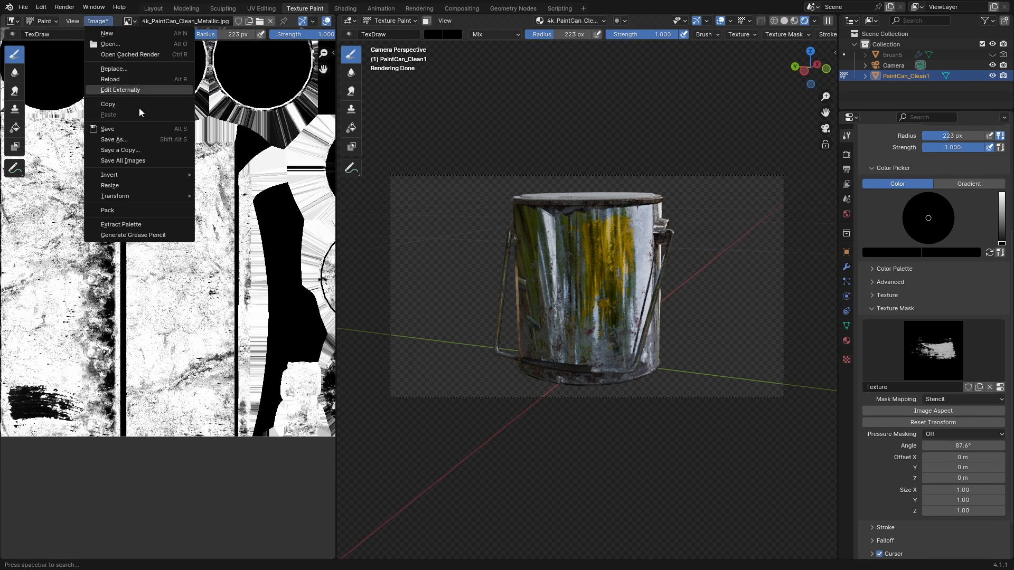
pyautogui.click(127, 138)
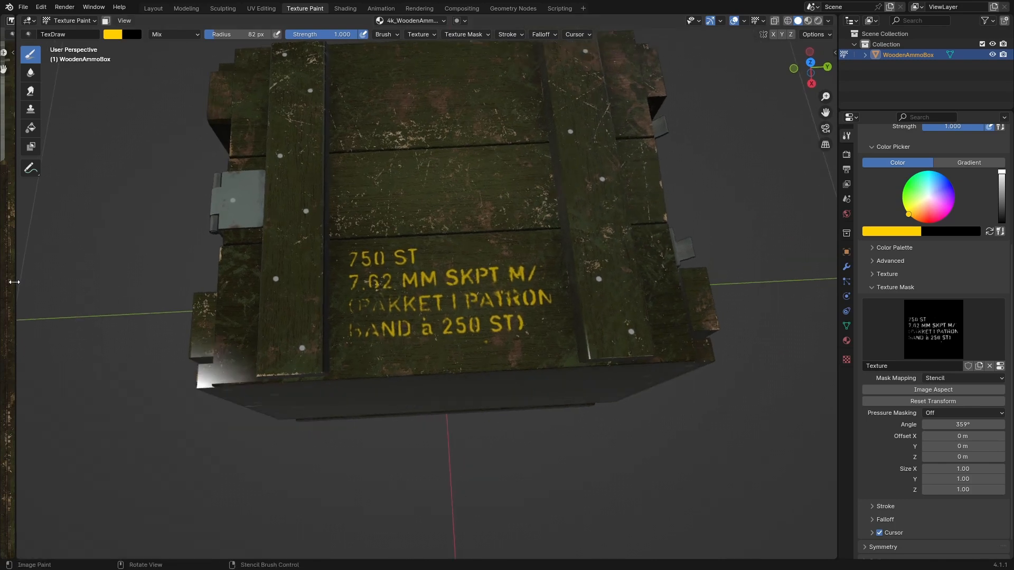
# Widen the image editor to show the ammo box's whole base colour texture and bring up the image's saving options
pyautogui.moveTo(12, 292); pyautogui.dragTo(477, 298)
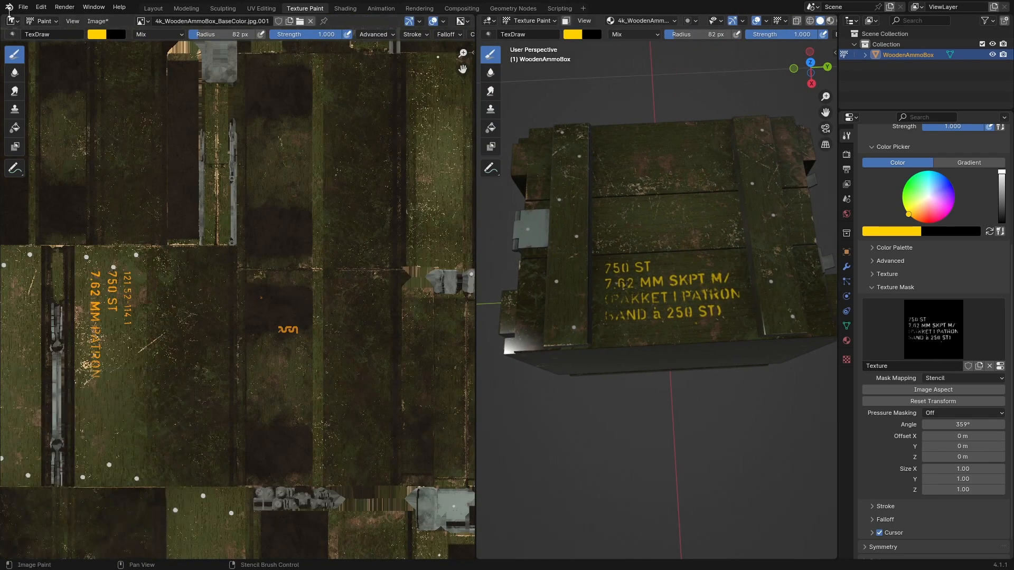
pyautogui.click(11, 20)
pyautogui.click(13, 22)
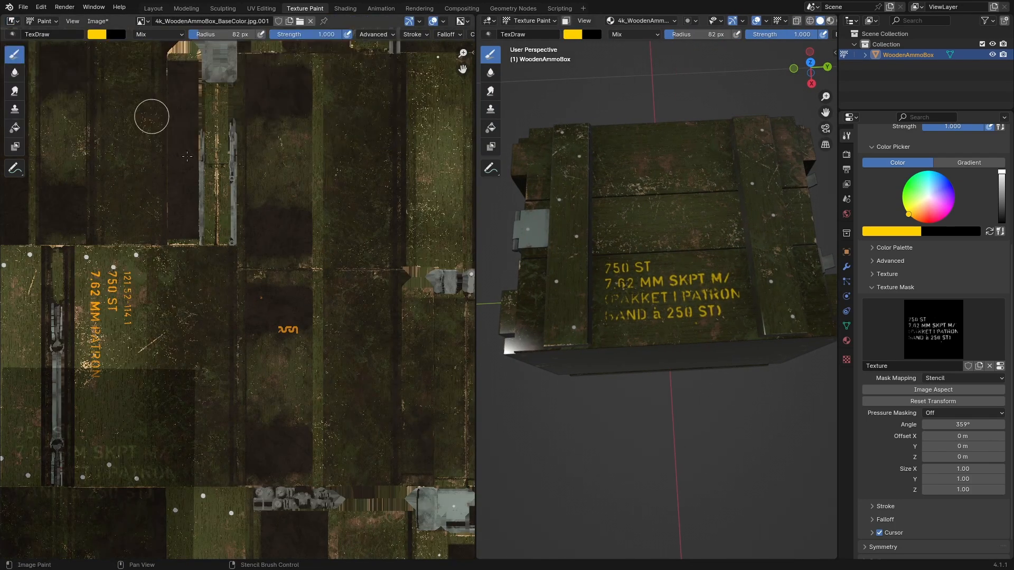
pyautogui.scroll(-2, 326, 245)
pyautogui.moveTo(318, 245); pyautogui.dragTo(314, 236, button='middle')
pyautogui.scroll(-3, 316, 238)
pyautogui.scroll(3, 318, 240)
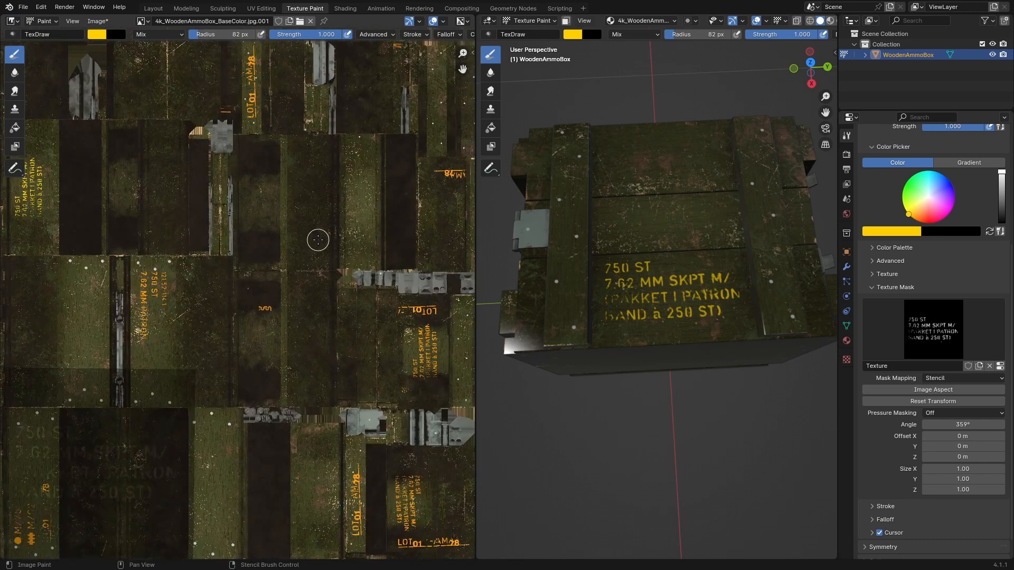
pyautogui.scroll(-2, 330, 242)
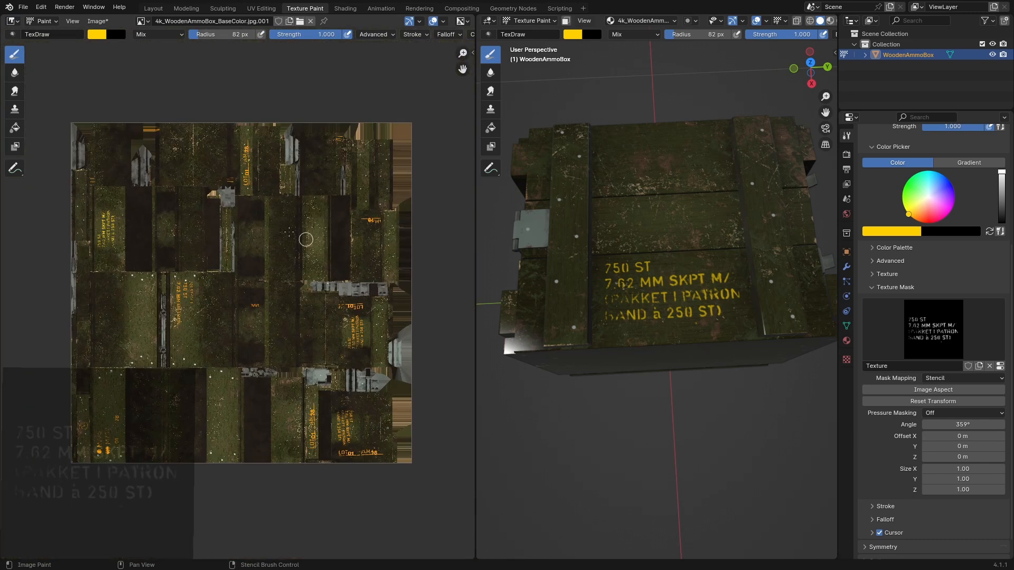
pyautogui.click(13, 21)
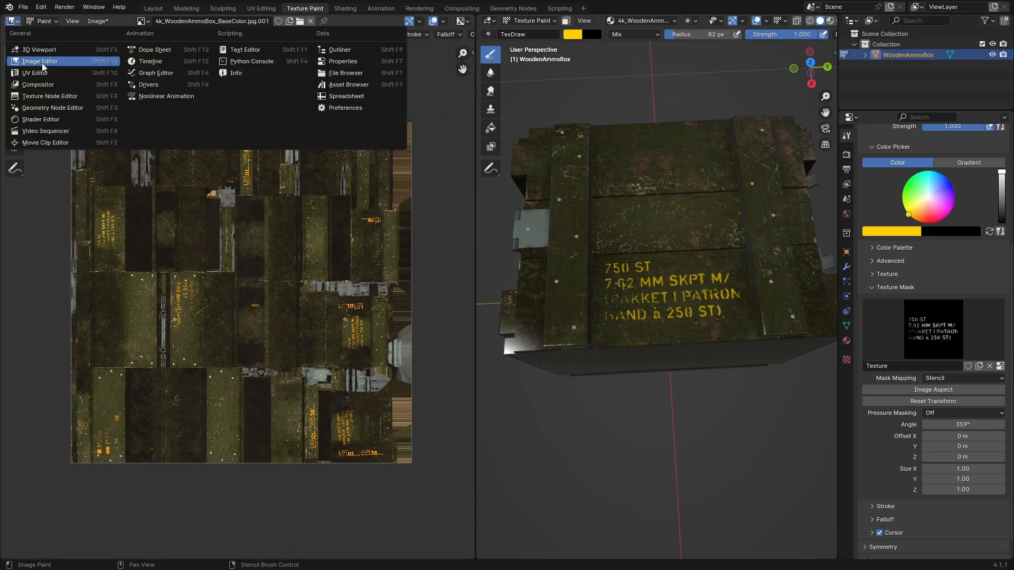
pyautogui.moveTo(260, 230); pyautogui.dragTo(233, 236, button='middle')
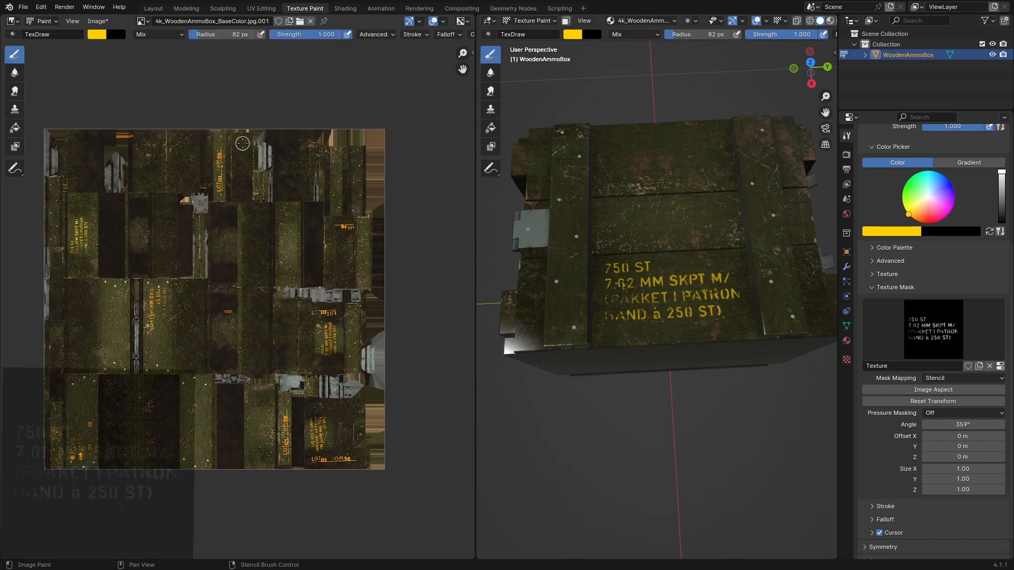
pyautogui.moveTo(146, 240); pyautogui.dragTo(153, 220, button='middle')
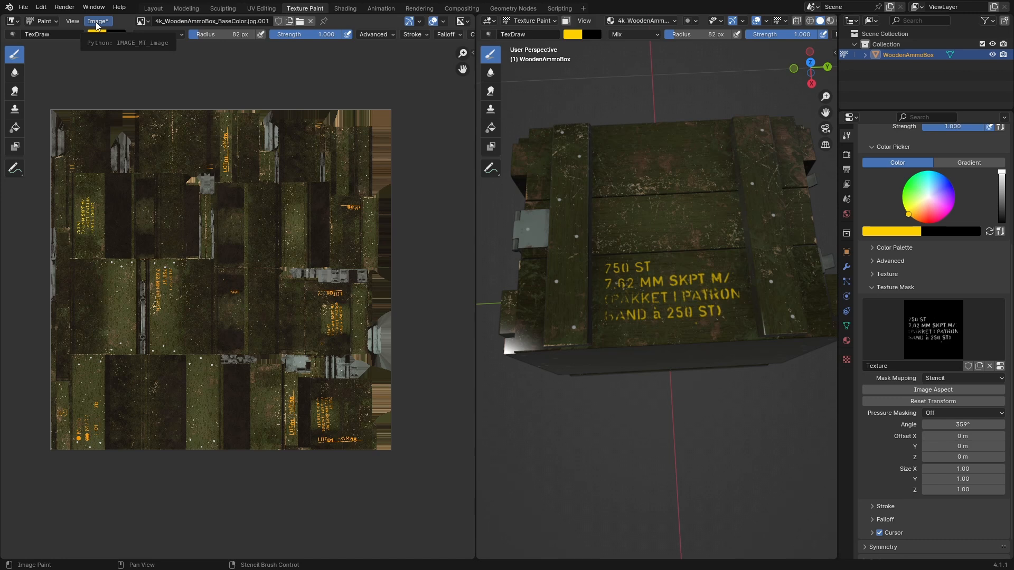
pyautogui.click(97, 24)
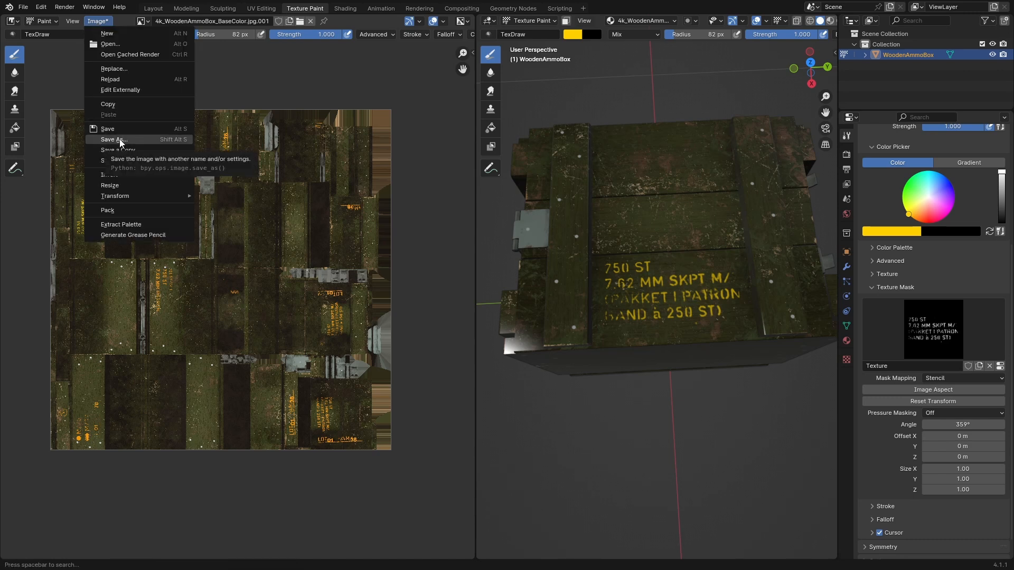
# Locate the painted ammo text on the base colour texture and examine it up close
pyautogui.scroll(1, 299, 326)
pyautogui.moveTo(304, 266); pyautogui.dragTo(225, 307, button='middle')
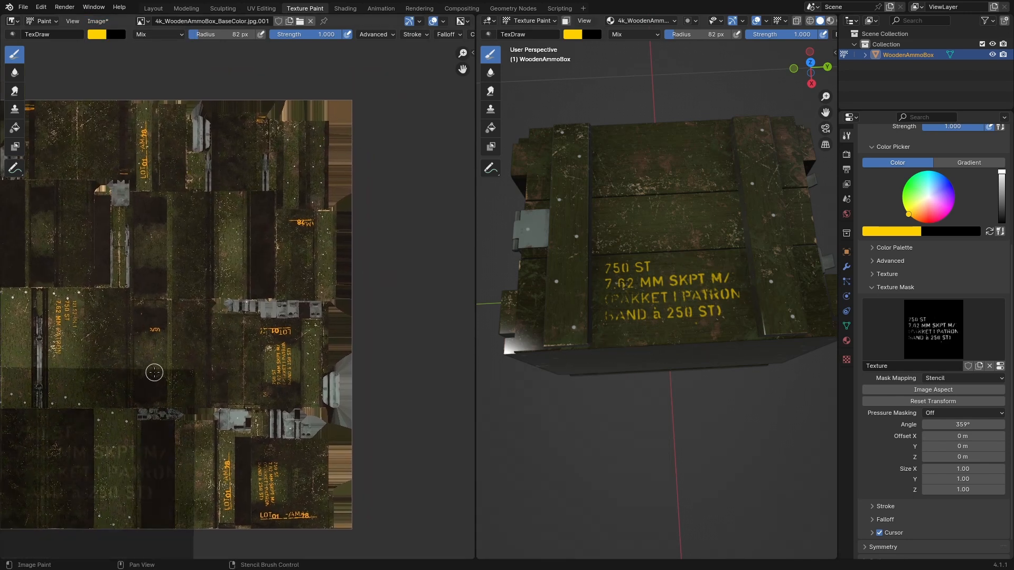
pyautogui.scroll(-1, 154, 369)
pyautogui.moveTo(153, 370); pyautogui.dragTo(310, 215, button='middle')
pyautogui.moveTo(227, 203); pyautogui.dragTo(327, 301, button='middle')
pyautogui.scroll(2, 265, 271)
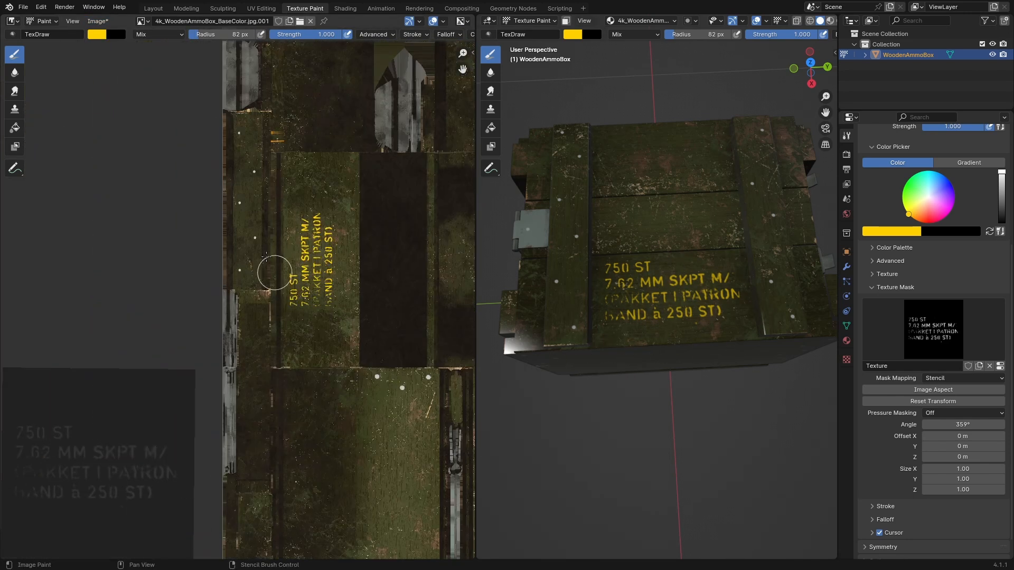
pyautogui.moveTo(264, 271); pyautogui.dragTo(285, 273, button='middle')
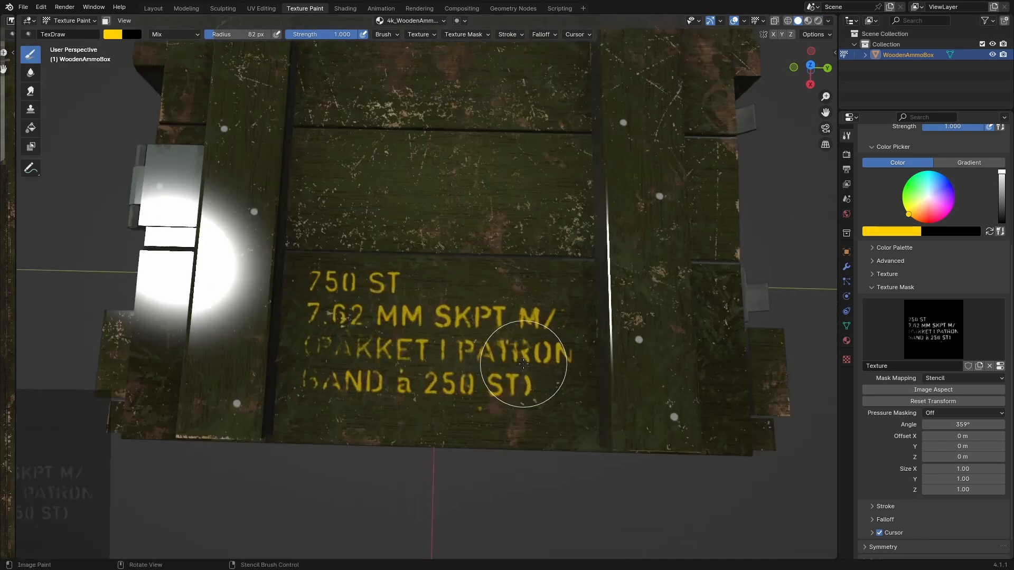
pyautogui.scroll(-2, 523, 371)
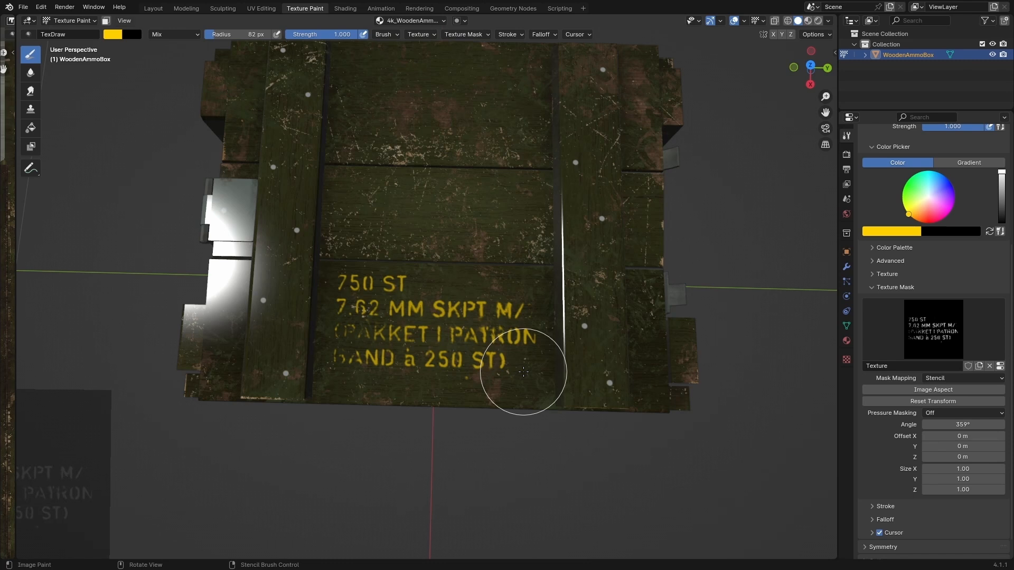
pyautogui.scroll(-4, 423, 318)
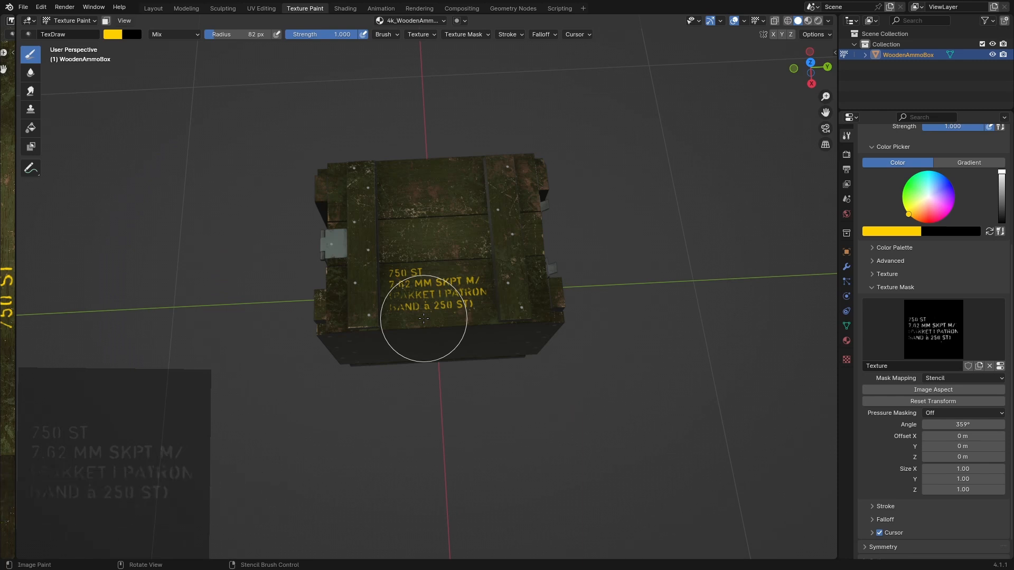
pyautogui.scroll(4, 475, 343)
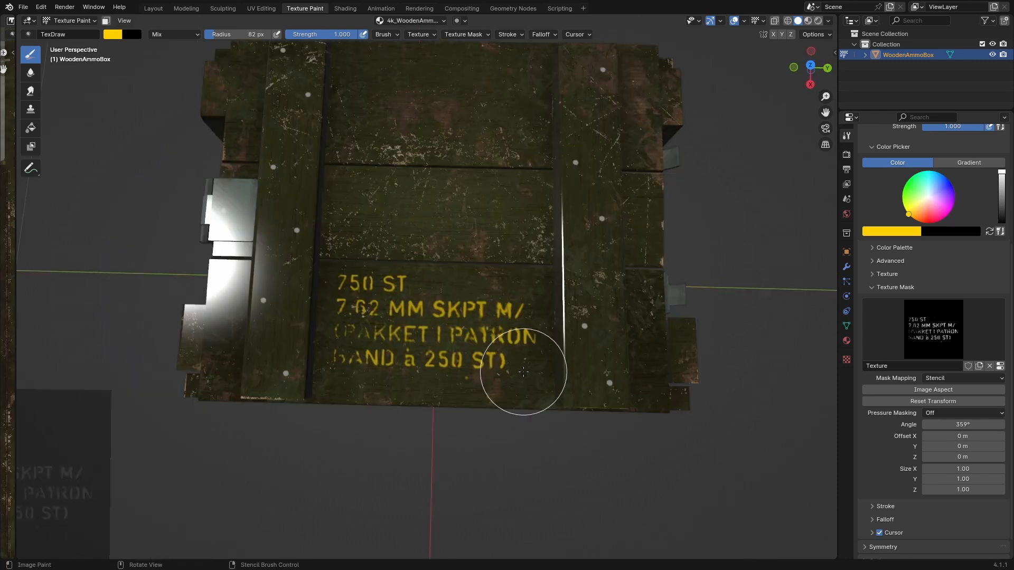